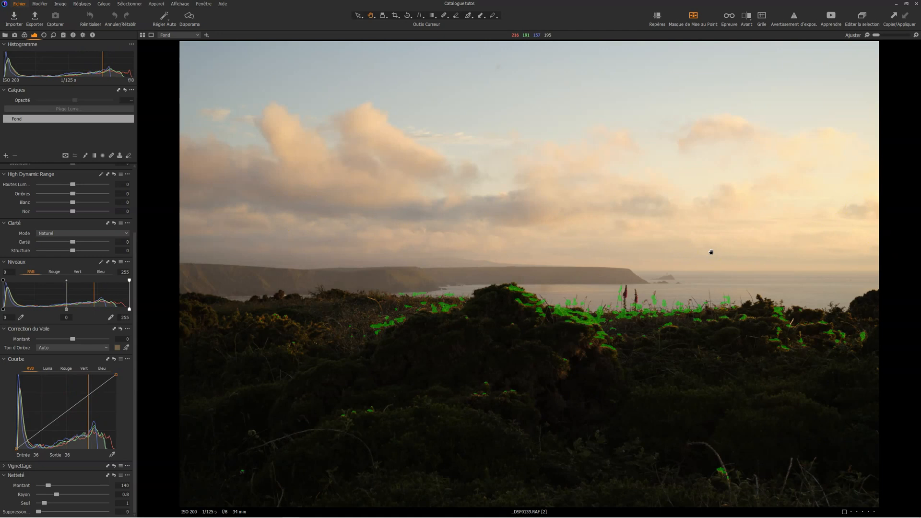
- Customize the toolbar by adding the Styles tool beside Repères
right_click(554, 15)
left_click(572, 37)
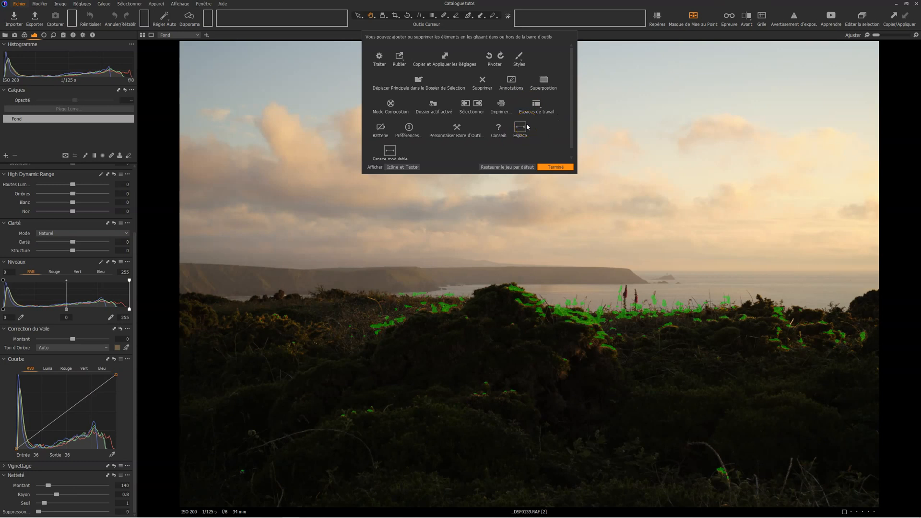
left_click_drag(528, 127, 519, 60)
left_click_drag(675, 18, 672, 17)
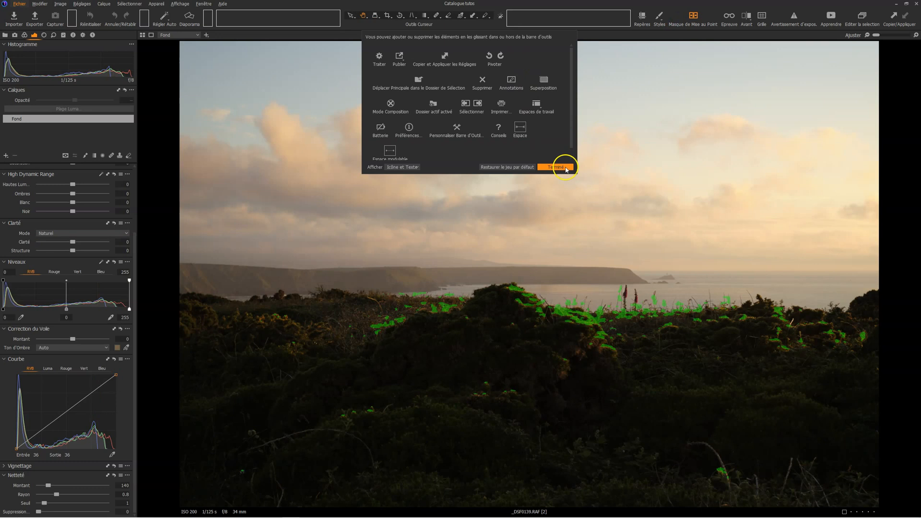
left_click(557, 167)
- Browse the custom styles, built-in styles and built-in presets offered by the Styles tool
left_click(664, 19)
left_click(681, 27)
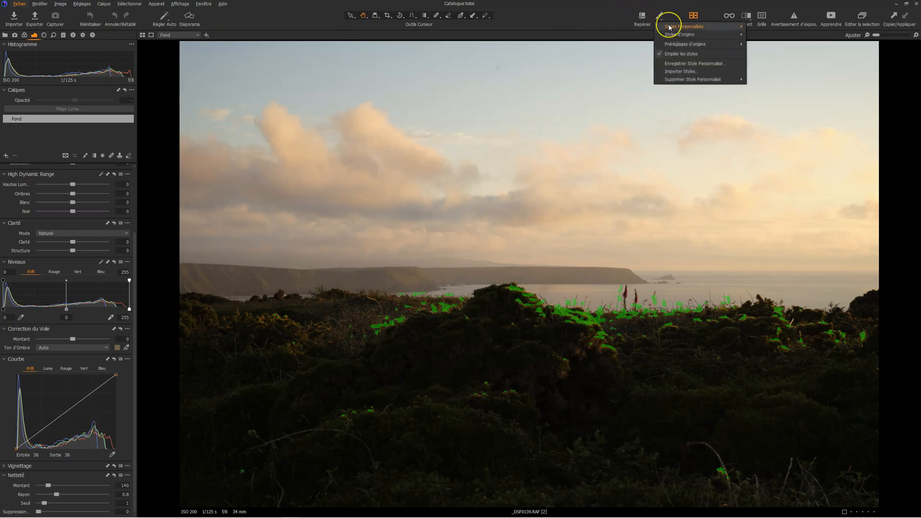
left_click(768, 27)
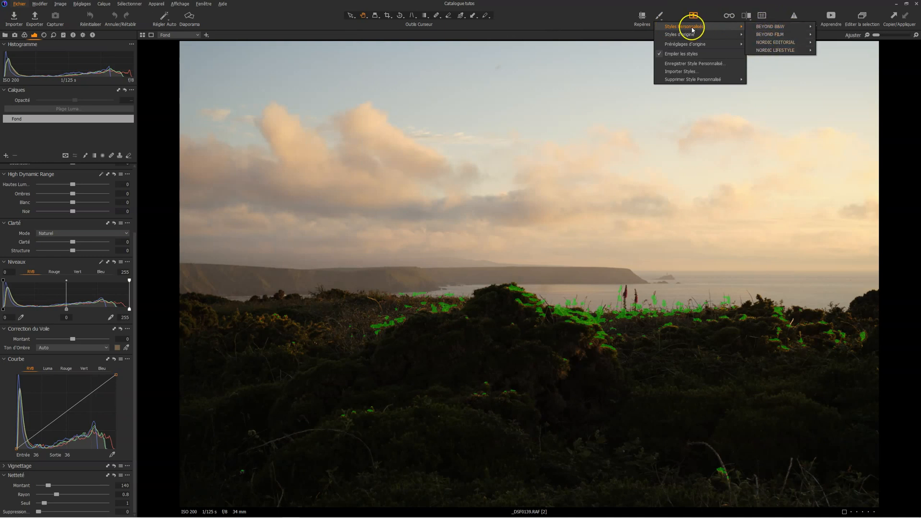
left_click(743, 35)
left_click(713, 44)
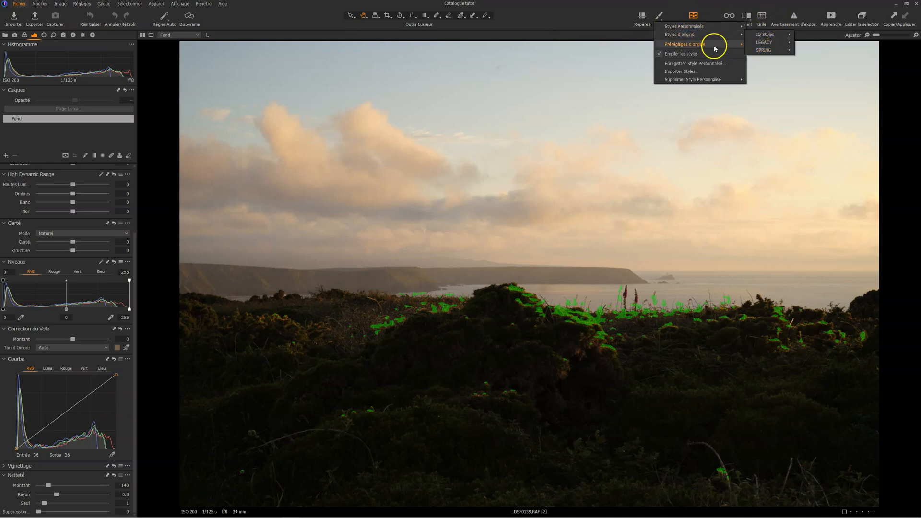
left_click(720, 17)
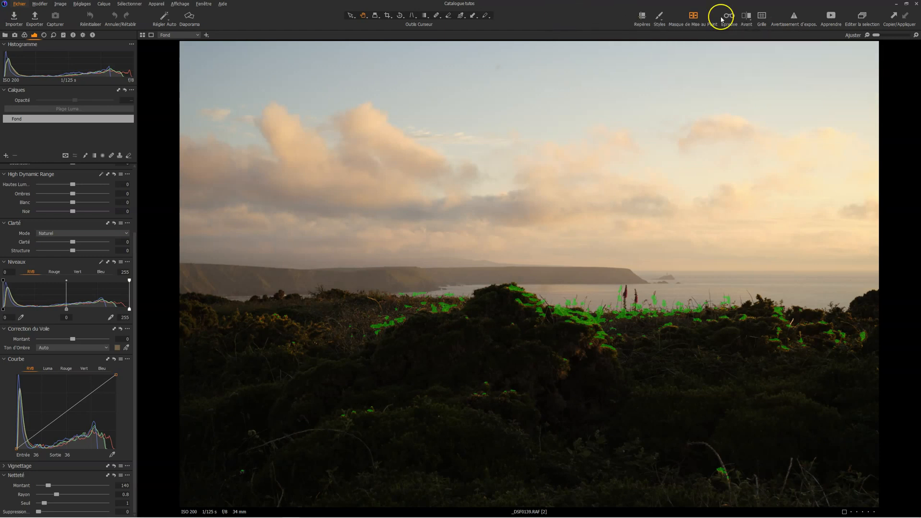
- Hide the focus mask and set up the annotation pen with the blue colour
left_click(694, 17)
left_click(486, 16)
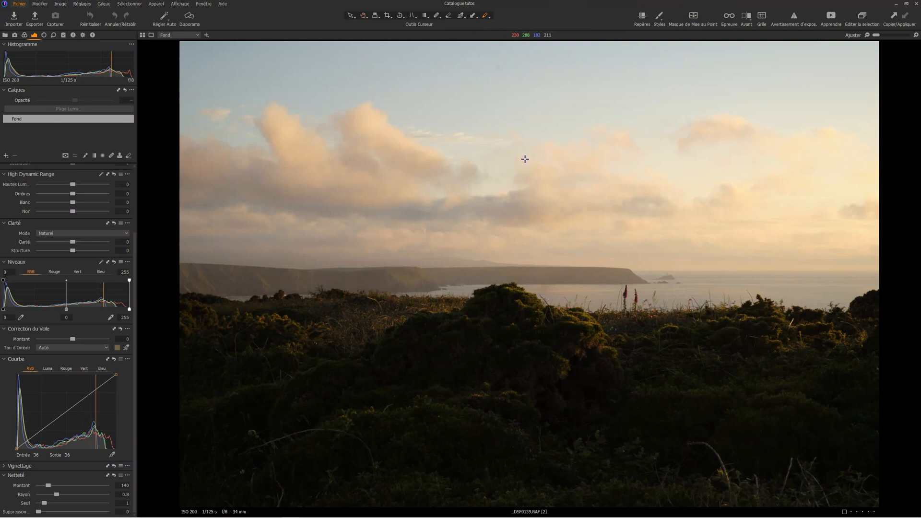
right_click(675, 250)
left_click(715, 249)
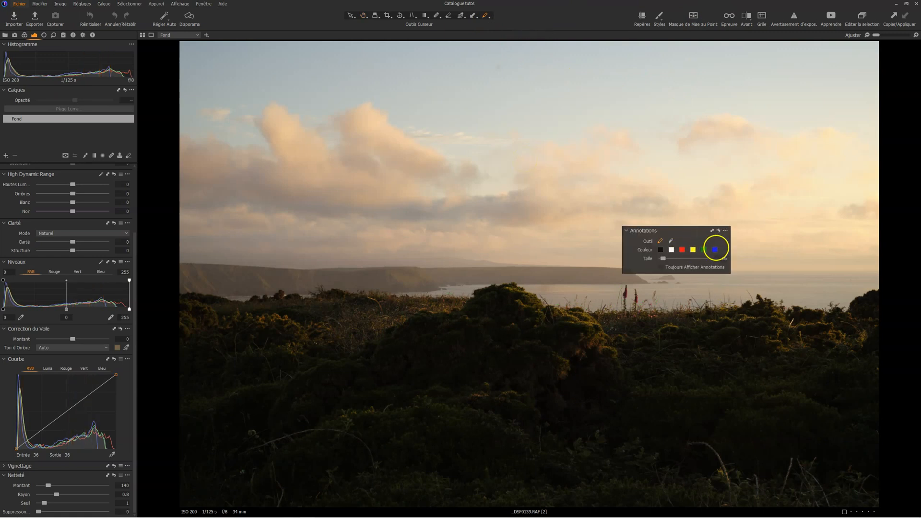
left_click(682, 250)
left_click(714, 251)
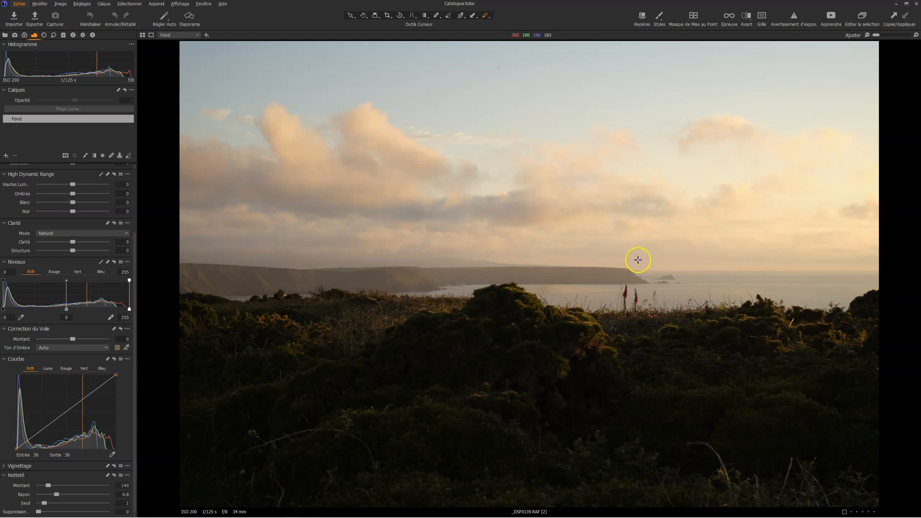
- Circle the islet, the red flowers and the large foreground bush in blue, and set the High Dynamic Range shadows to 24
mouse_move(675, 266)
left_mouse_down()
mouse_move(652, 279)
mouse_move(665, 283)
mouse_move(627, 288)
mouse_move(644, 282)
left_mouse_up()
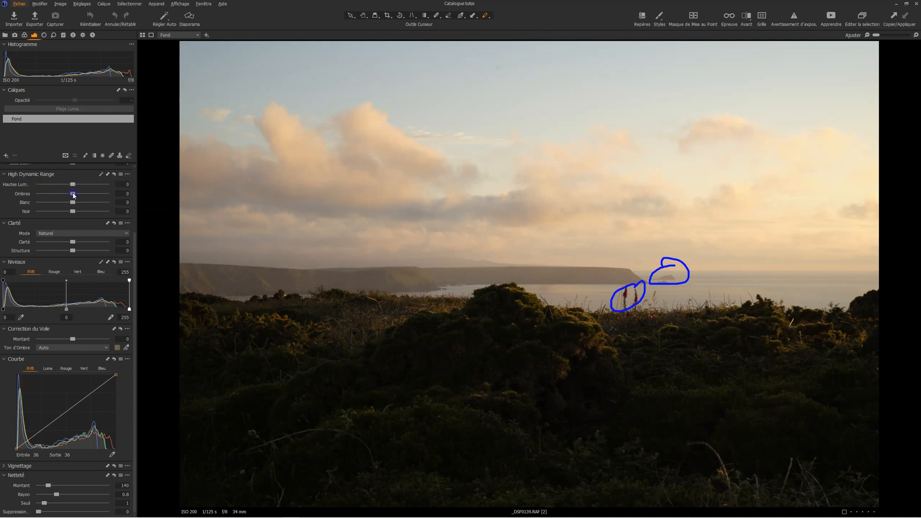
left_click_drag(74, 195, 81, 194)
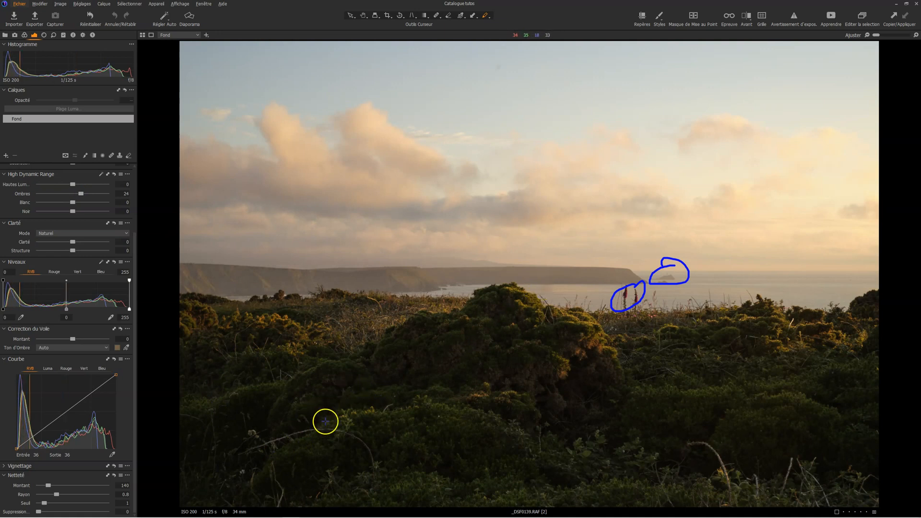
mouse_move(190, 420)
left_mouse_down()
mouse_move(490, 298)
mouse_move(539, 295)
mouse_move(626, 370)
mouse_move(553, 446)
mouse_move(400, 510)
mouse_move(222, 483)
mouse_move(191, 413)
left_mouse_up()
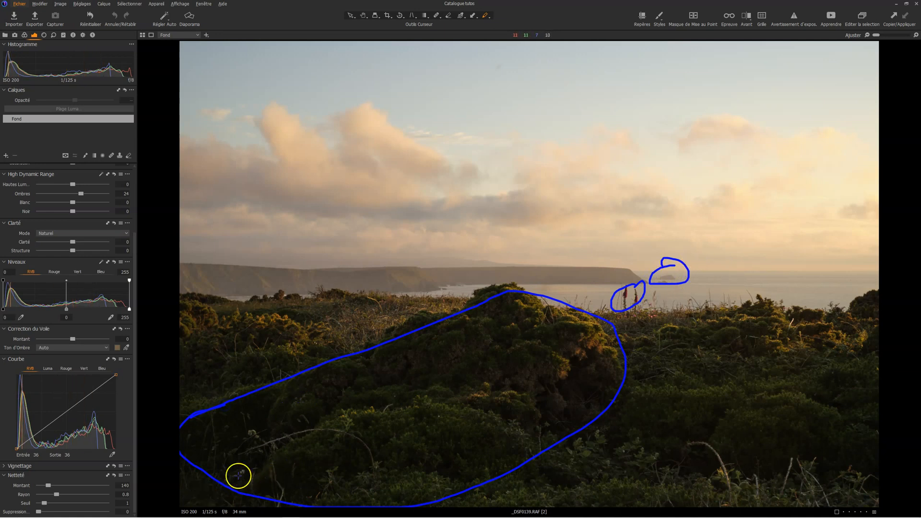
- Clear the blue circle annotations from the photo
right_click(574, 193)
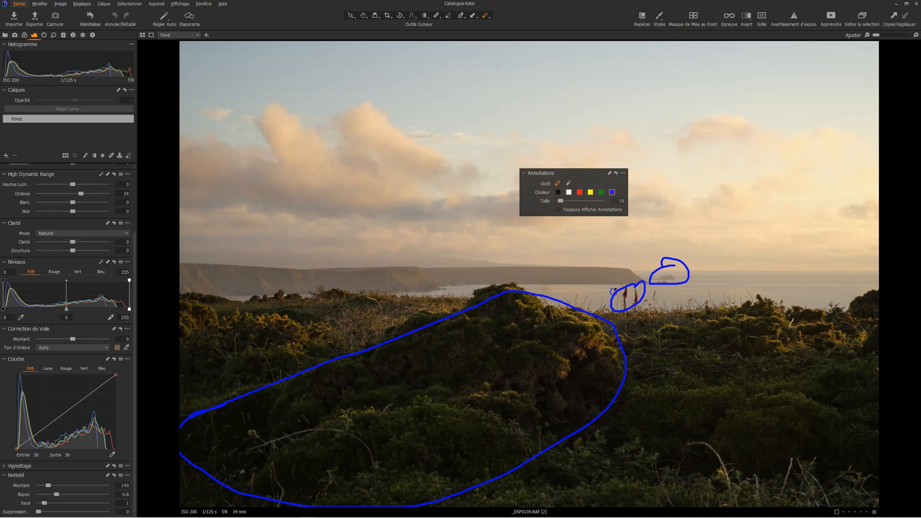
left_click(685, 265)
right_click(610, 243)
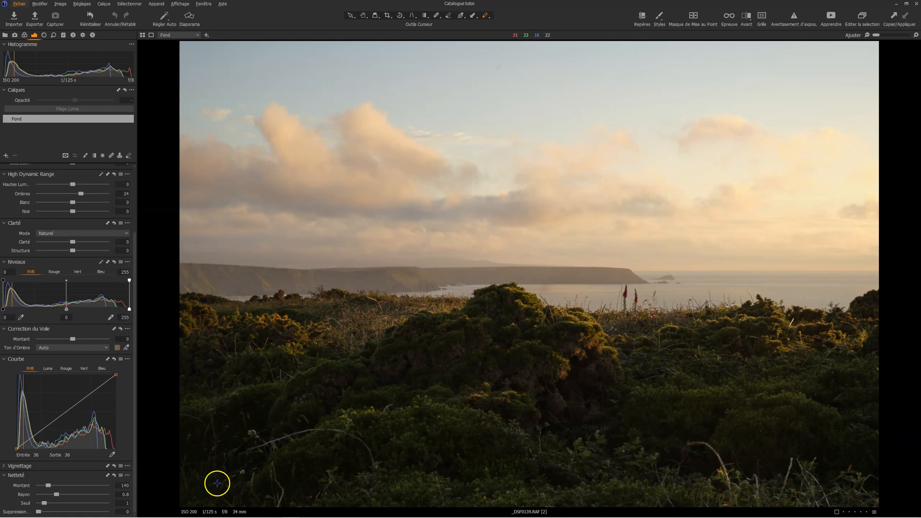
- Draw straight annotation lines to the islet from the lower-left foreground and along the coast from the left edge, and circle where they meet
left_click(666, 278, "shift")
left_click(792, 338)
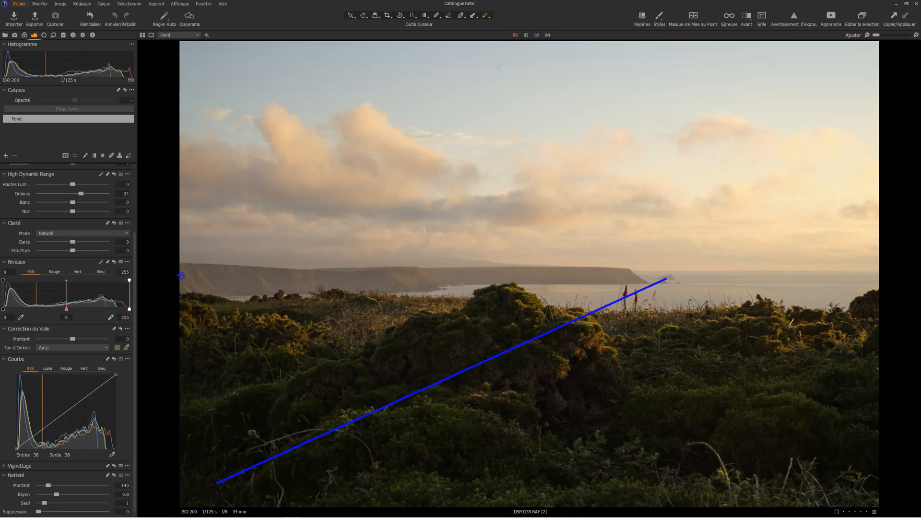
left_click_drag(663, 277, 182, 275)
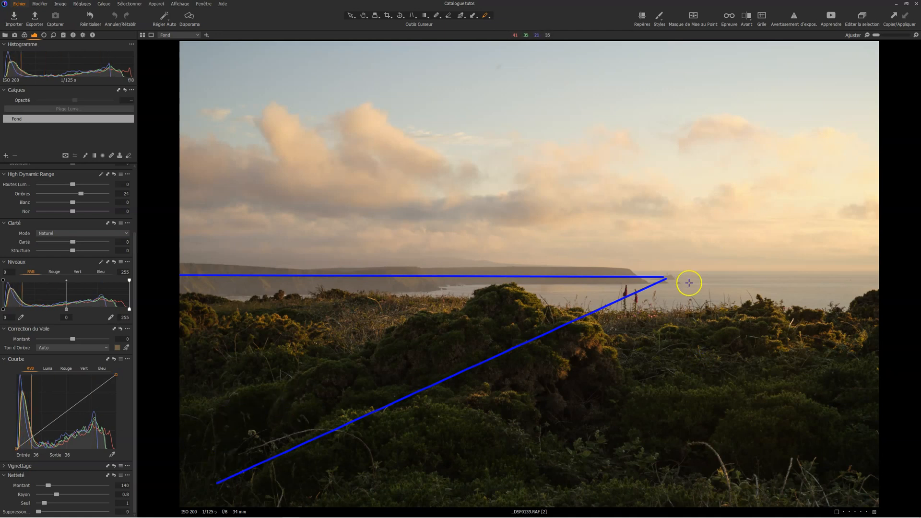
mouse_move(650, 269)
left_mouse_down()
mouse_move(658, 281)
mouse_move(683, 273)
left_mouse_up()
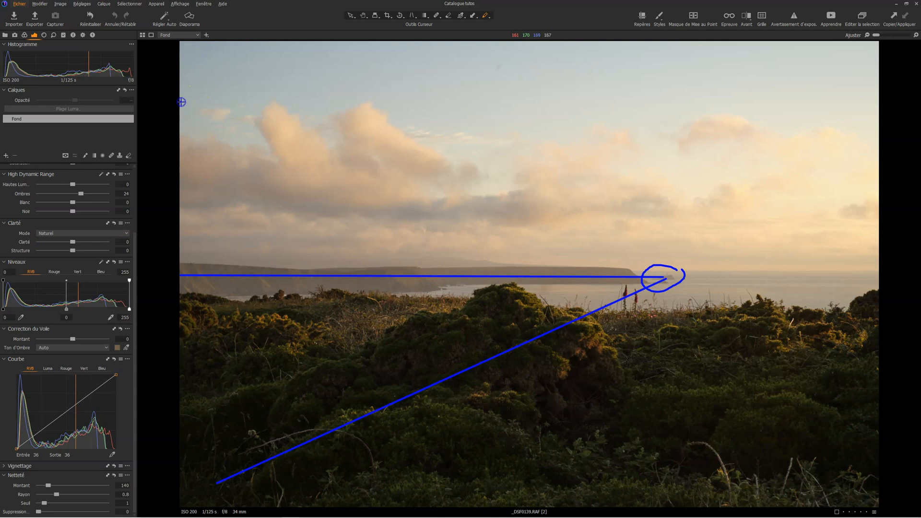
- Draw a straight annotation line across the upper sky and hatch the empty area above it
left_click(877, 105)
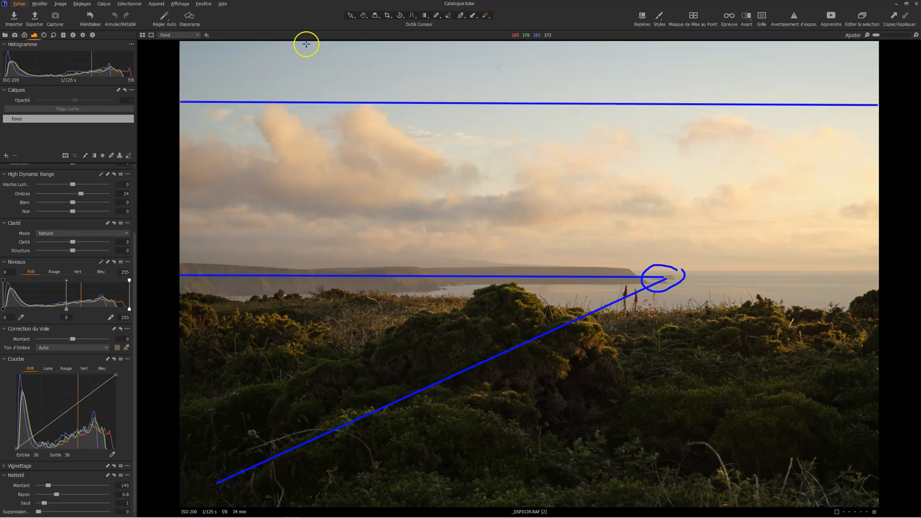
left_click_drag(644, 48, 570, 91)
left_click_drag(489, 61, 363, 106)
left_click_drag(305, 70, 243, 93)
left_click_drag(815, 79, 760, 103)
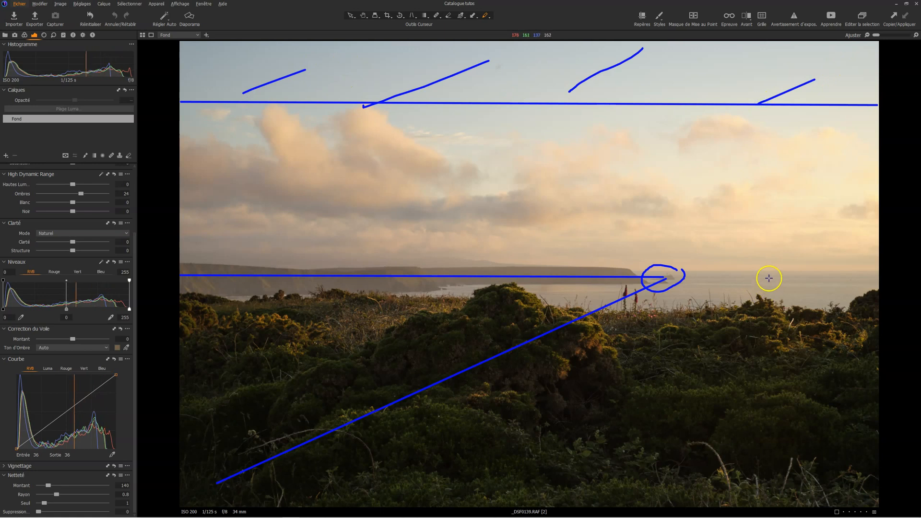
- Outline the cloud area, the foreground vegetation and the horizon band in blue, and add direction marks in the foreground and the clouds
mouse_move(831, 120)
left_mouse_down()
mouse_move(354, 115)
mouse_move(203, 177)
mouse_move(794, 261)
mouse_move(879, 238)
left_mouse_up()
left_click_drag(749, 82, 879, 136)
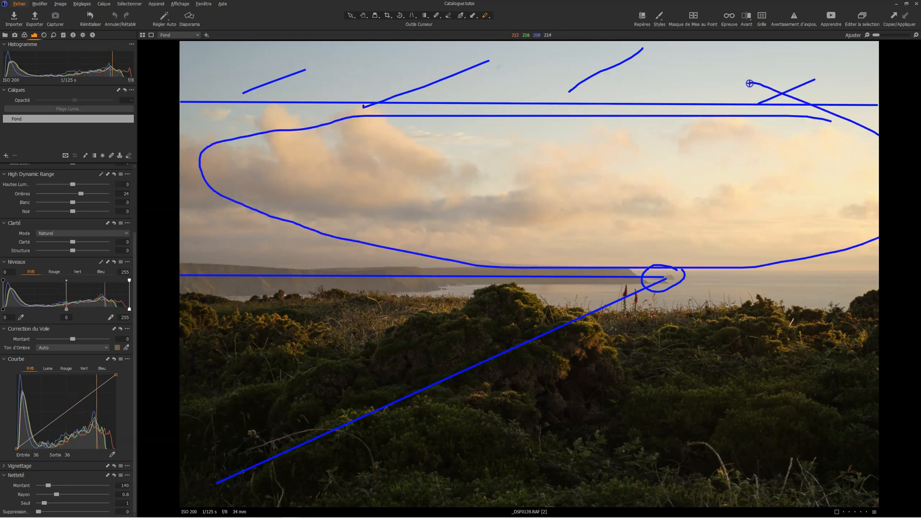
mouse_move(842, 330)
left_mouse_down()
mouse_move(557, 331)
mouse_move(101, 360)
mouse_move(798, 436)
mouse_move(847, 368)
left_mouse_up()
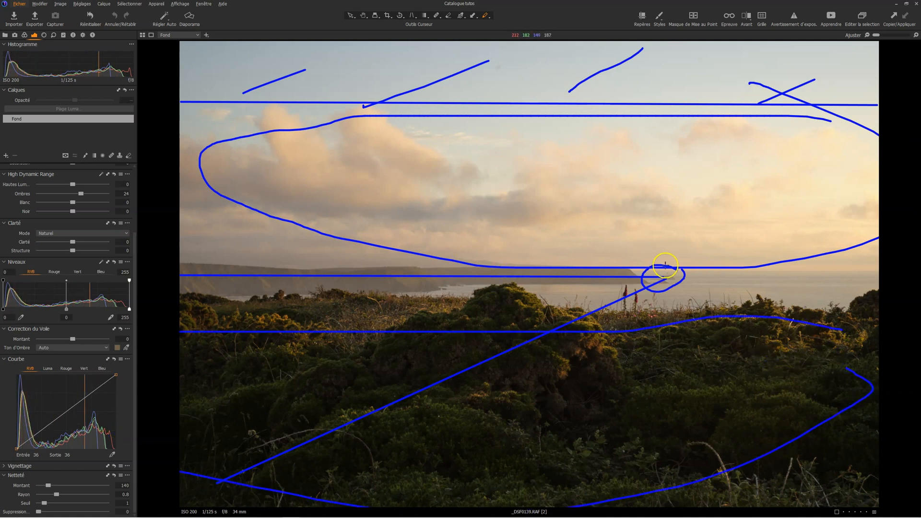
mouse_move(186, 249)
left_mouse_down()
mouse_move(737, 246)
mouse_move(848, 260)
mouse_move(843, 277)
mouse_move(549, 292)
mouse_move(249, 285)
left_mouse_up()
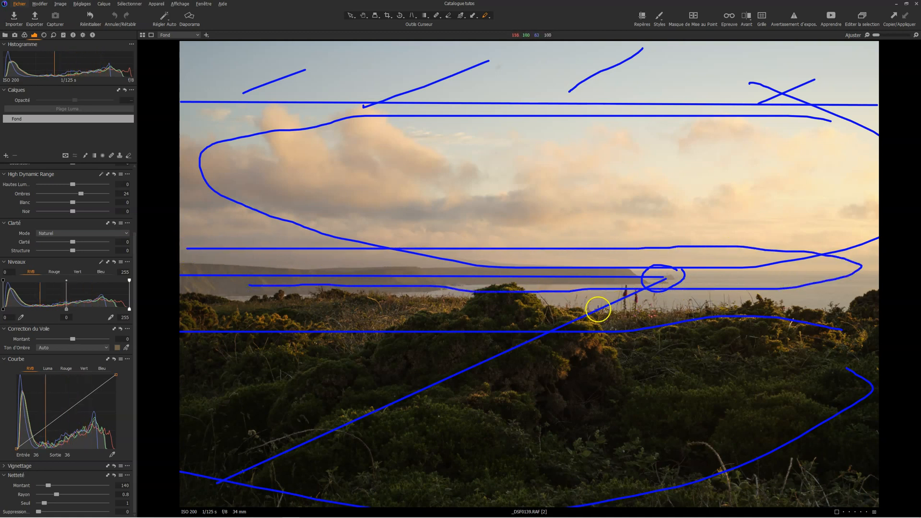
mouse_move(582, 363)
left_mouse_down()
mouse_move(438, 399)
mouse_move(538, 418)
left_mouse_up()
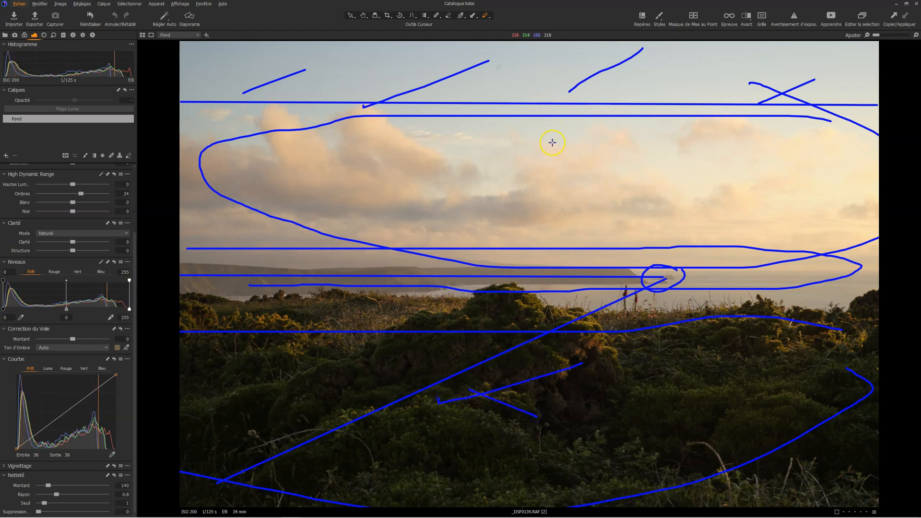
mouse_move(571, 132)
left_mouse_down()
mouse_move(496, 175)
mouse_move(570, 214)
left_mouse_up()
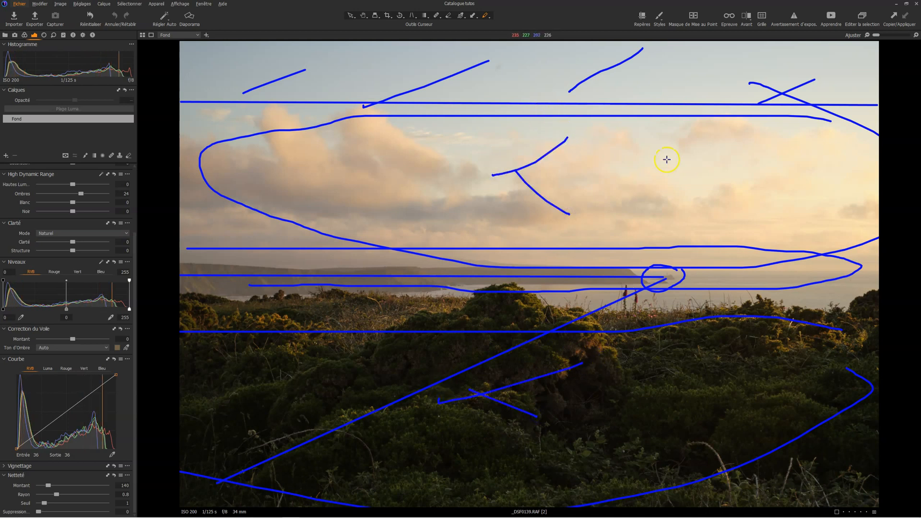
- Clear all composition annotations from the photo
right_click(704, 144)
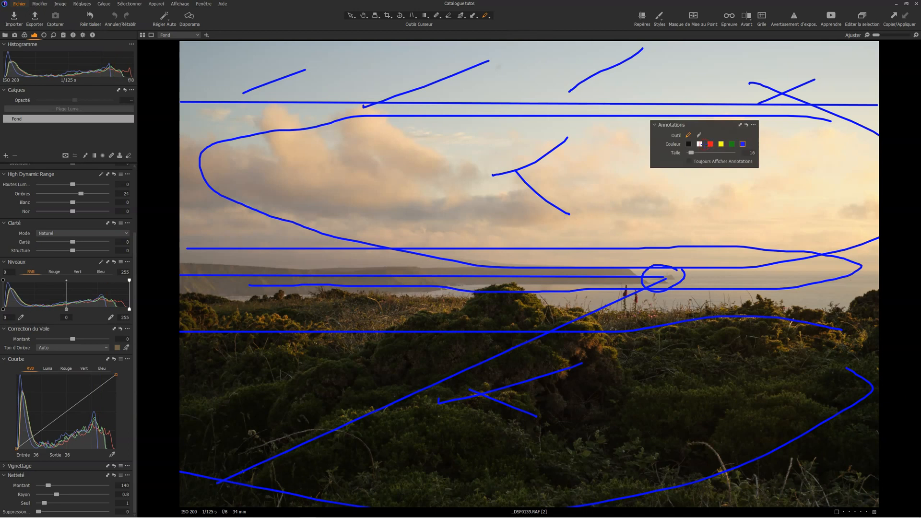
left_click(747, 126)
left_click(634, 253)
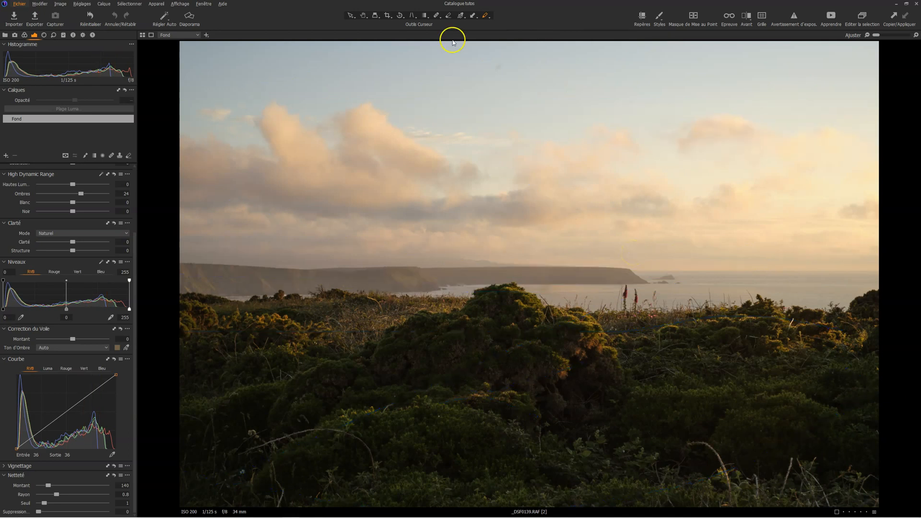
- Crop the photo to 16x9, placing the frame to trim most of the empty upper sky and a thin strip of foreground
left_click(387, 16)
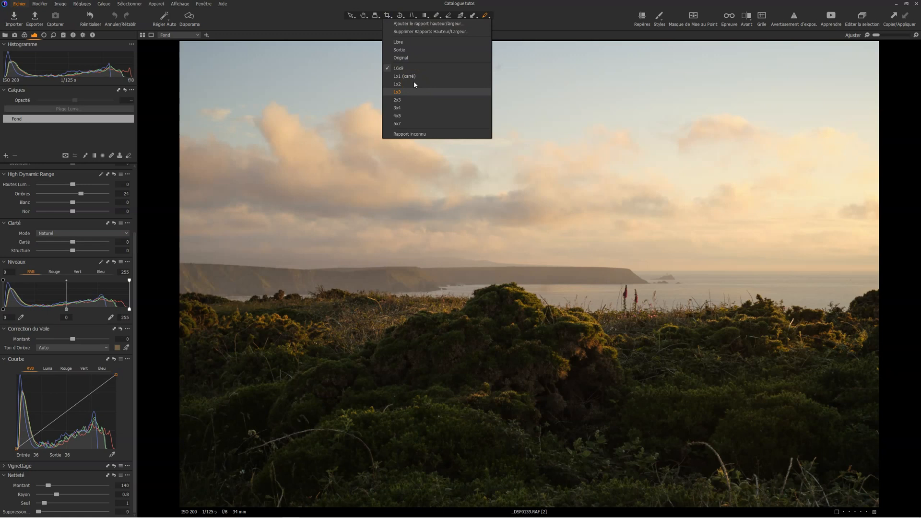
left_click(414, 67)
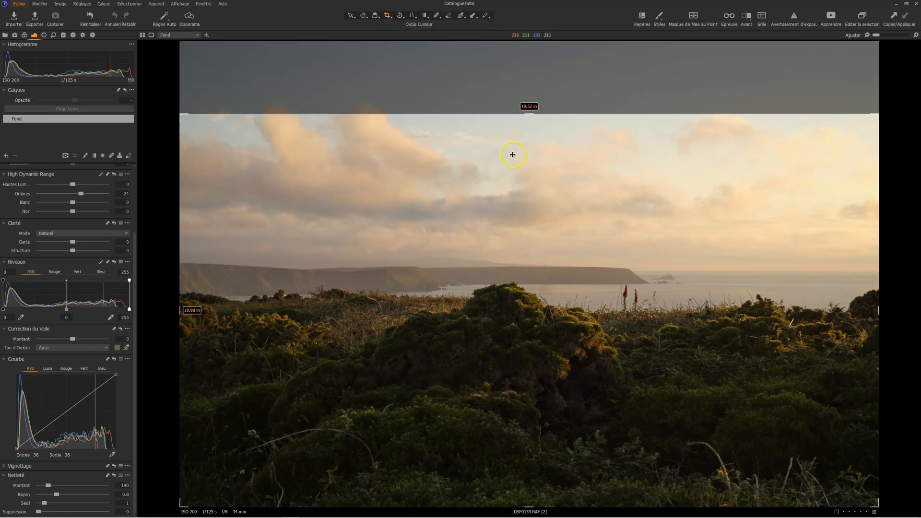
left_click_drag(549, 232, 548, 228)
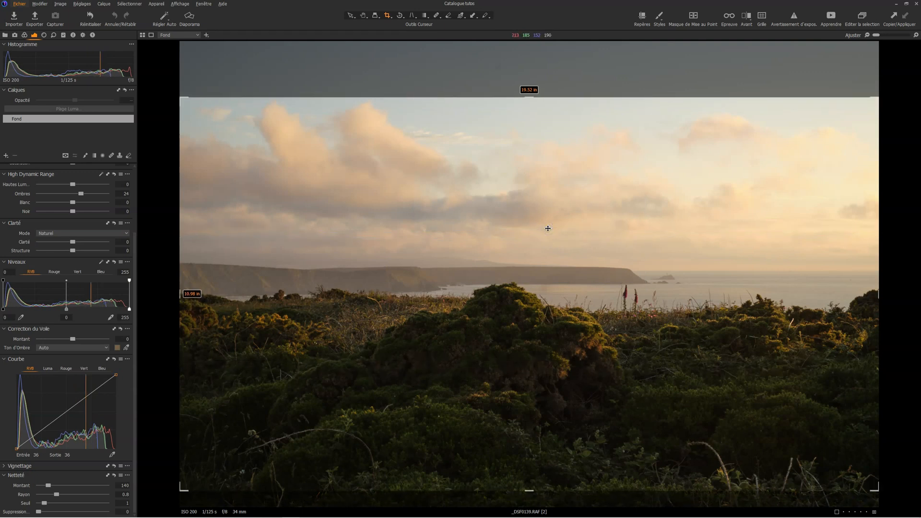
key("Return")
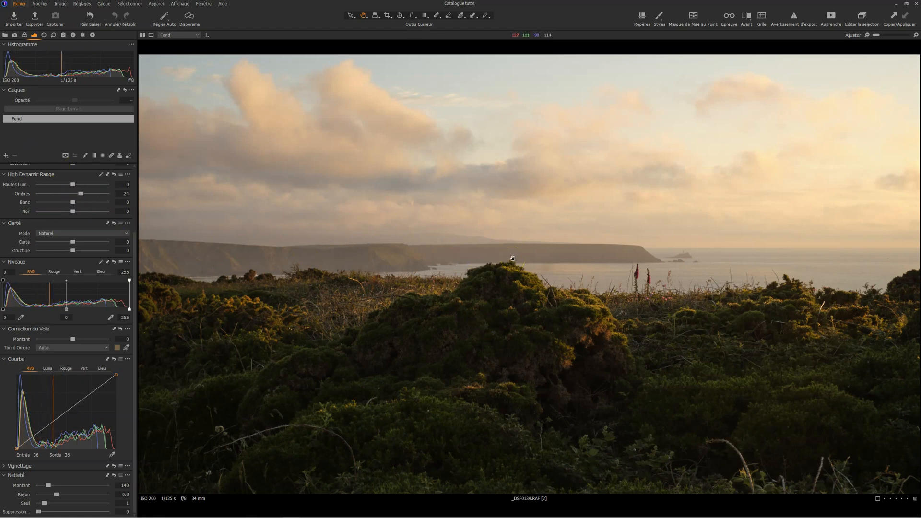
- Set the High Dynamic Range highlights to -26 and shadows to 31, and turn off the exposure warning
scroll(93, 233, "up", 3)
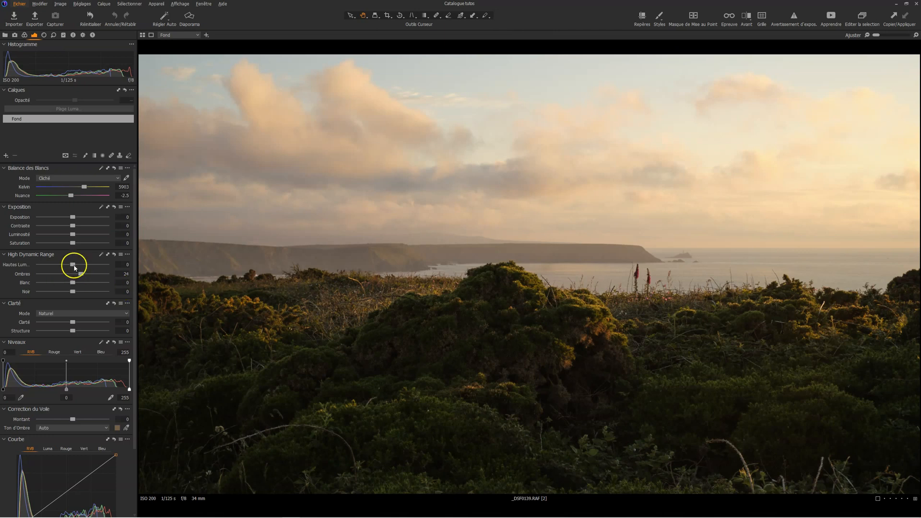
left_click_drag(66, 266, 63, 266)
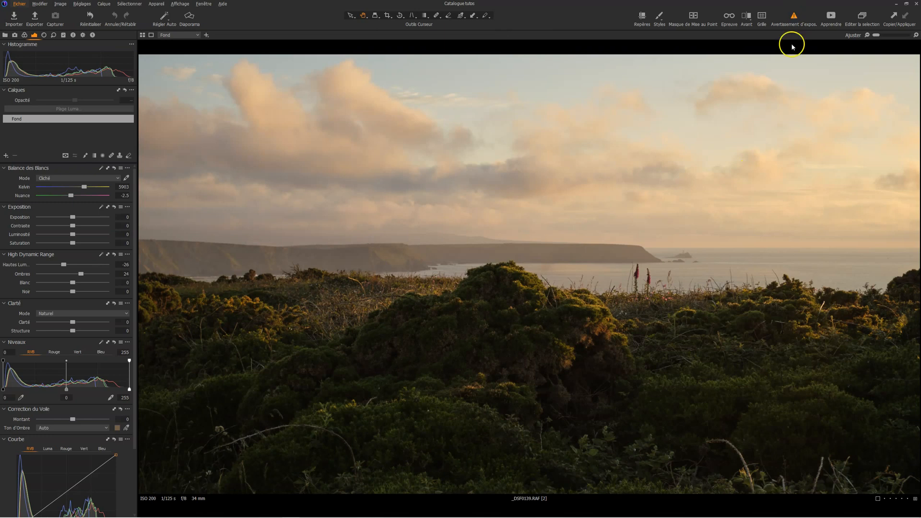
left_click(794, 19)
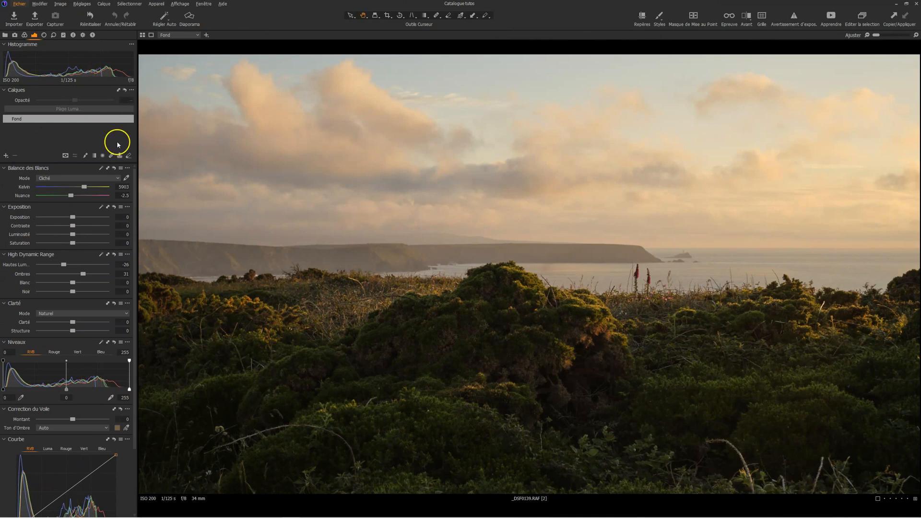
- Create a linear gradient mask on a new layer over the sky, display the mask and centre its transition on the horizon
left_click(421, 16)
left_click_drag(509, 64, 509, 178)
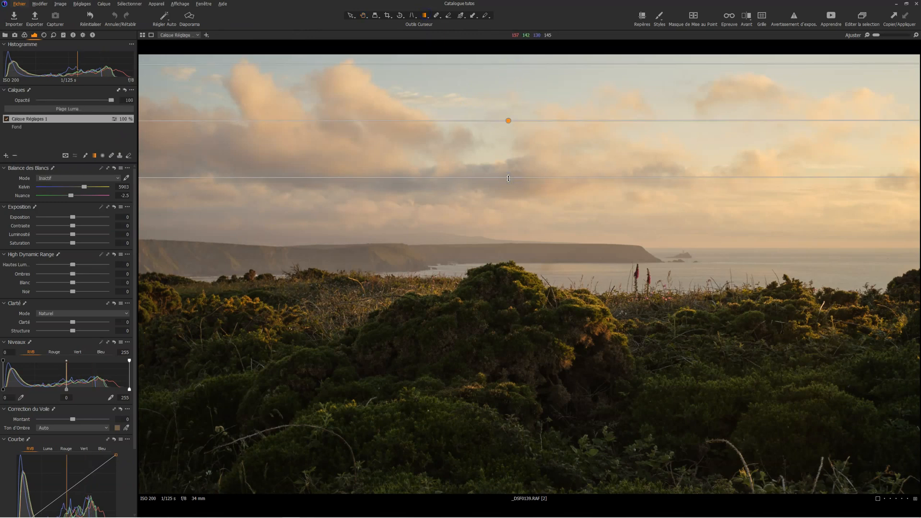
key("m")
left_click_drag(508, 125, 506, 245)
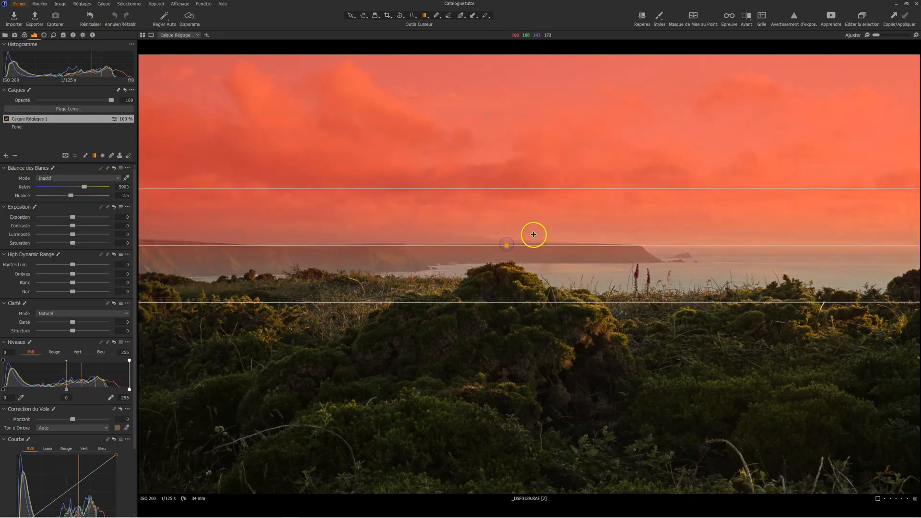
- Open the Luma Range settings for the sky gradient layer with its mask displayed
left_click(76, 108)
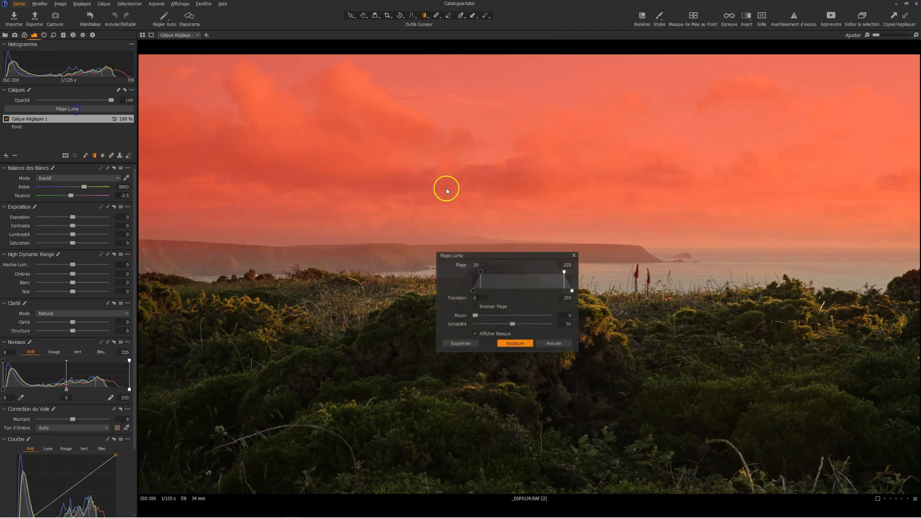
mouse_move(567, 276)
left_mouse_down()
mouse_move(534, 275)
mouse_move(566, 272)
left_mouse_up()
mouse_move(480, 273)
left_mouse_down()
mouse_move(551, 283)
mouse_move(480, 273)
left_mouse_up()
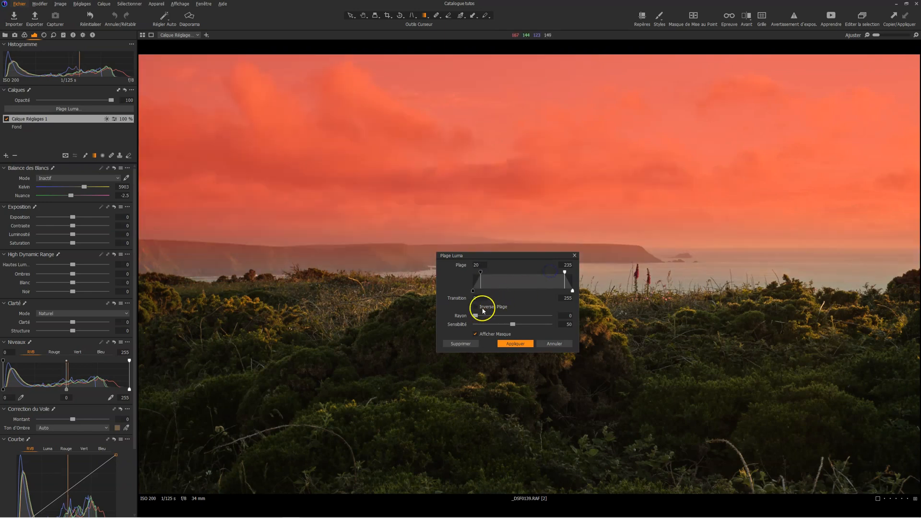
- Try inverting the luma range of the sky mask, then restore the non-inverted range
left_click(476, 307)
mouse_move(481, 272)
left_mouse_down()
mouse_move(552, 285)
mouse_move(475, 278)
mouse_move(385, 220)
mouse_move(480, 277)
left_mouse_up()
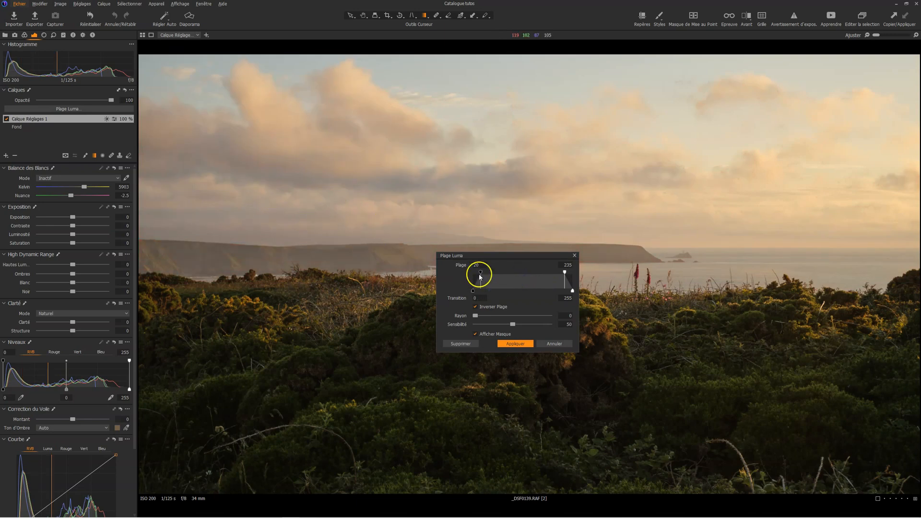
left_click(476, 307)
left_click(475, 307)
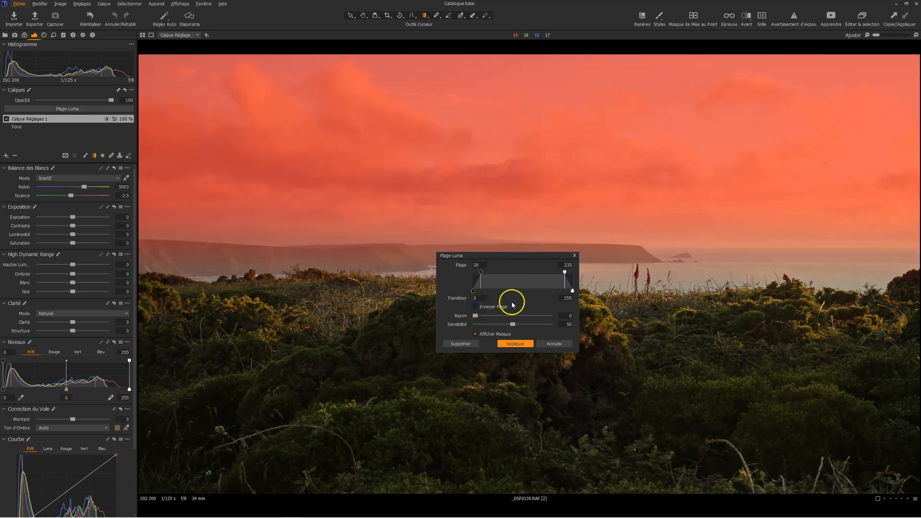
- Limit the sky mask to luma values 20 to 160, with radius 177.3 and sensitivity 79, and apply the range
left_click_drag(566, 273, 589, 291)
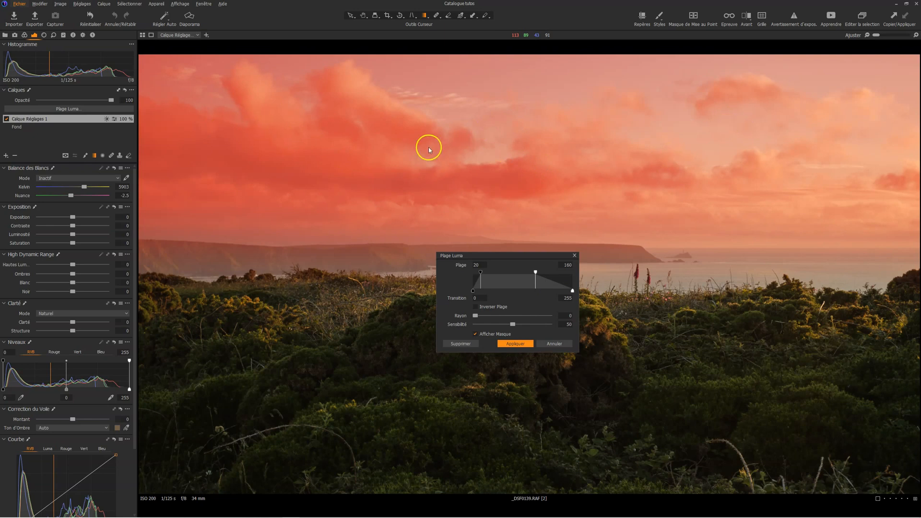
left_click_drag(475, 316, 543, 316)
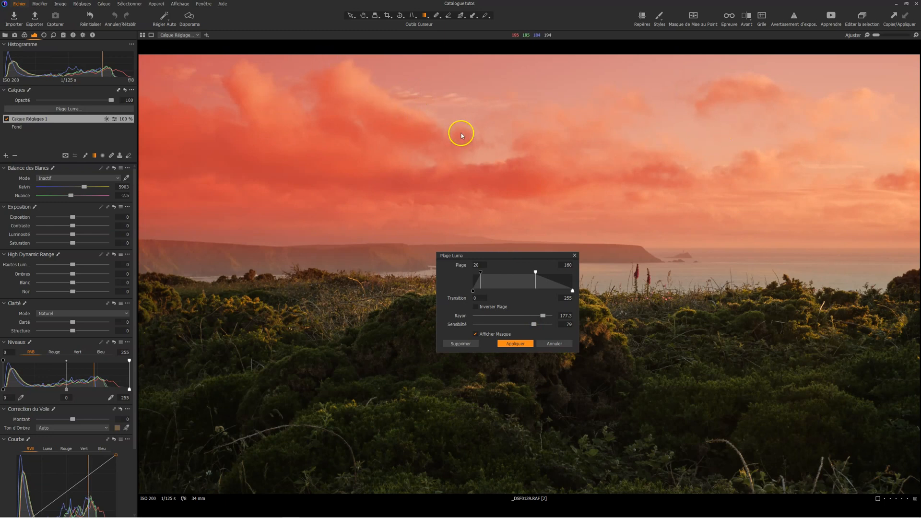
left_click(511, 343)
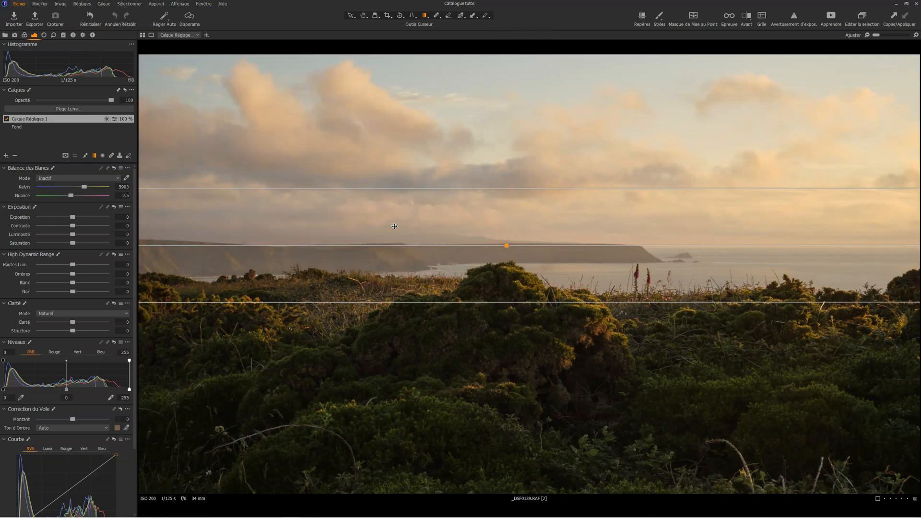
- Darken the sky layer by pulling the middle of its RGB curve slightly down
left_click(375, 208)
scroll(88, 438, "down", 3)
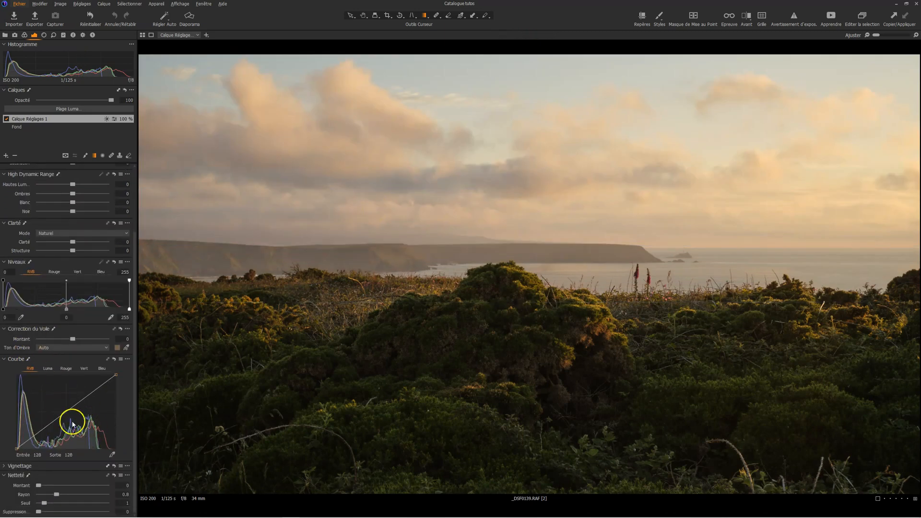
left_click_drag(67, 412, 70, 417)
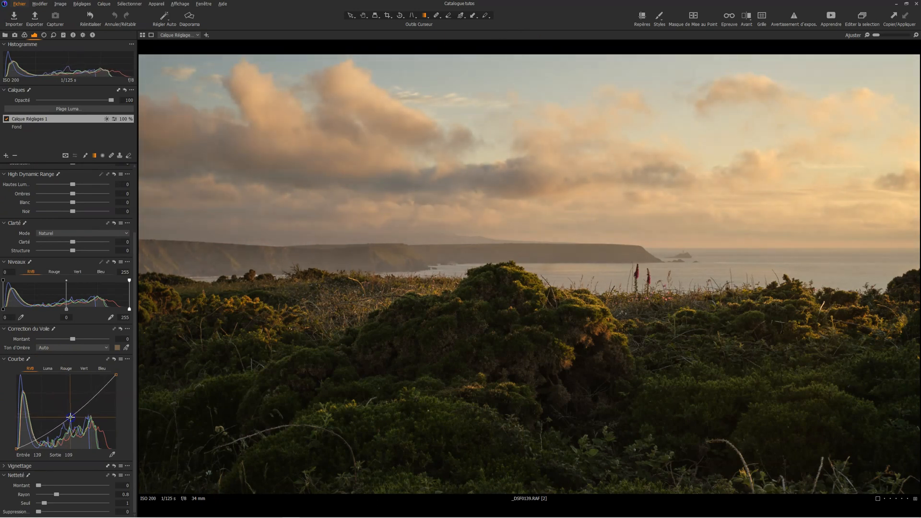
- Compare the photo with and without the sky layer's curve adjustment
left_click(6, 119)
left_click(6, 119)
left_click(6, 119)
left_click(6, 119)
left_click(6, 119)
left_click(6, 119)
key("g")
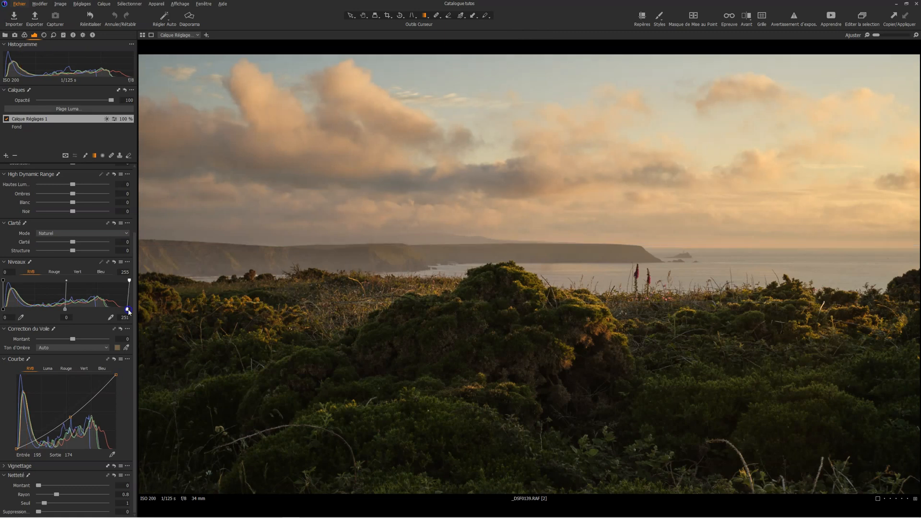
- Set the sky layer's RGB input levels to shadow 13, midtone -0.1 and highlight 239
left_click_drag(130, 310, 122, 311)
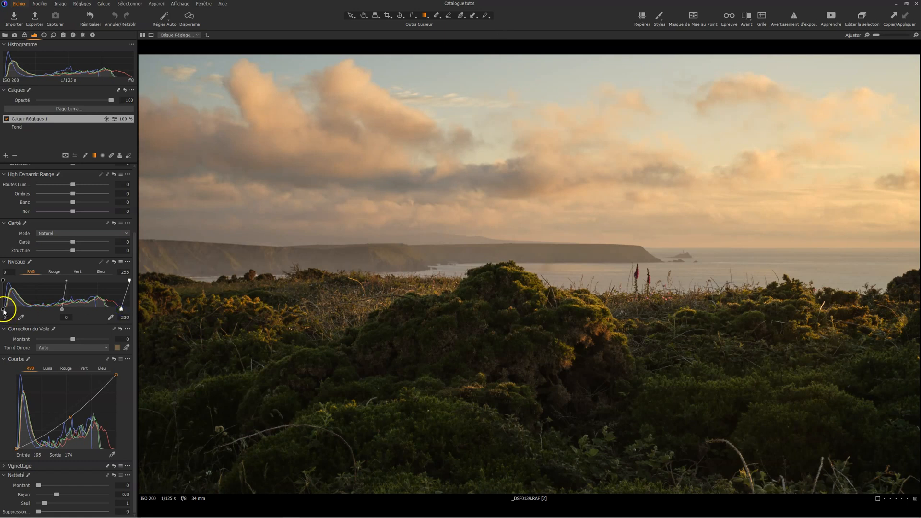
left_click_drag(4, 310, 73, 311)
left_click(82, 325)
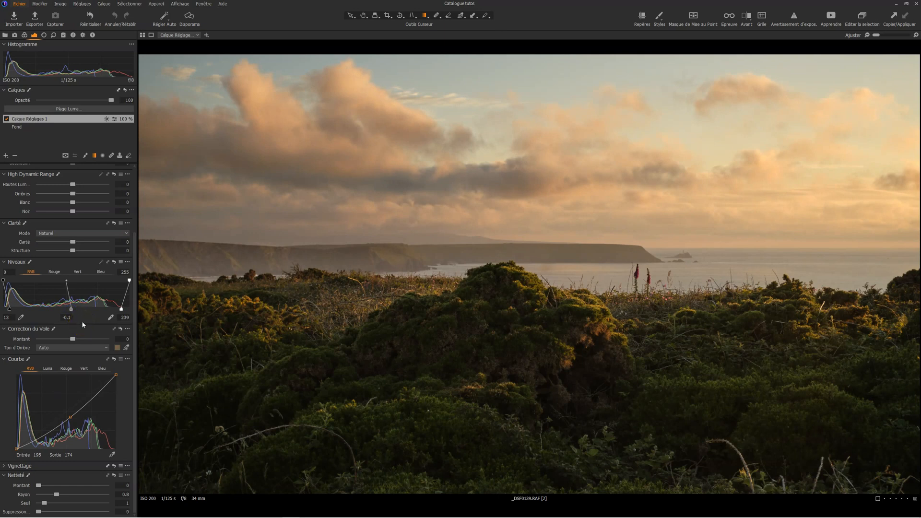
- Toggle the sky layer to compare the effect of its combined curve and levels
left_click(6, 119)
left_click(7, 119)
left_click(7, 119)
left_click(7, 119)
- Soften the sky layer's RGB curve by raising its middle point slightly, and compare the photo with and without the layer
left_click_drag(70, 417, 71, 414)
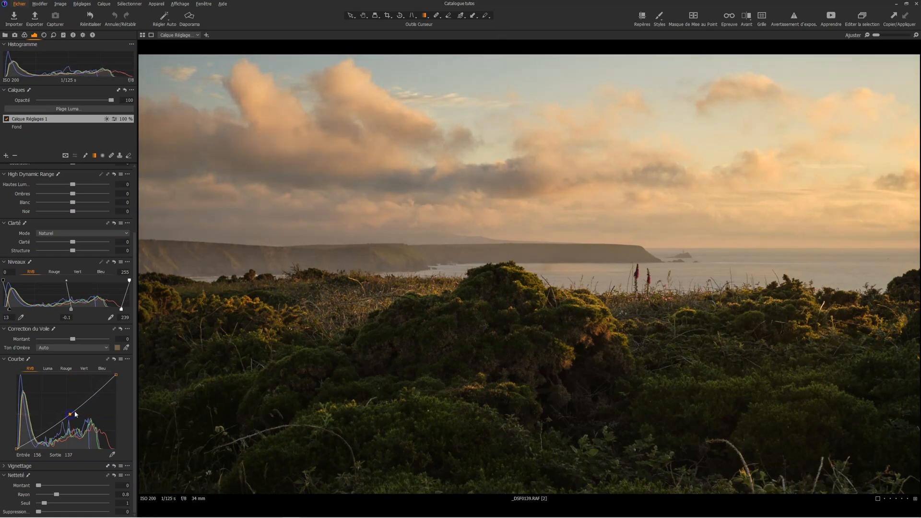
left_click(6, 119)
left_click(6, 119)
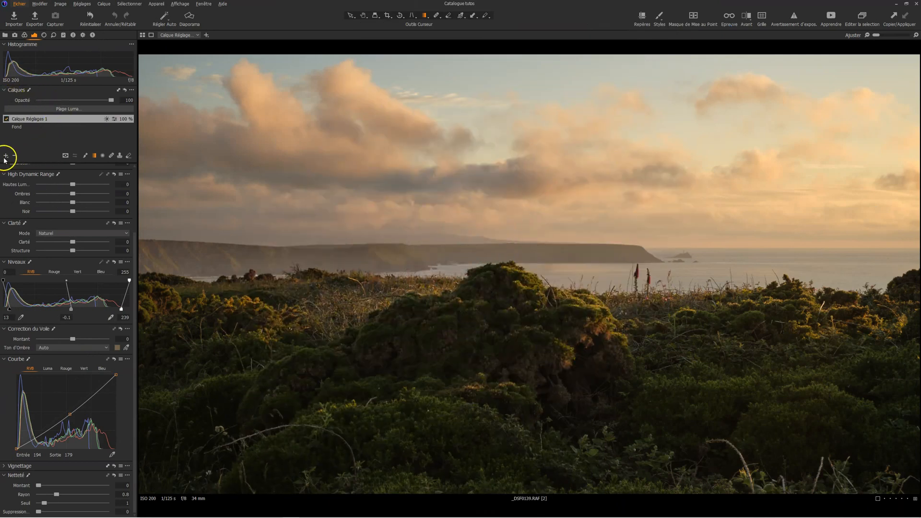
- Add a new filled adjustment layer and set its dehaze amount to 14
left_click(5, 156)
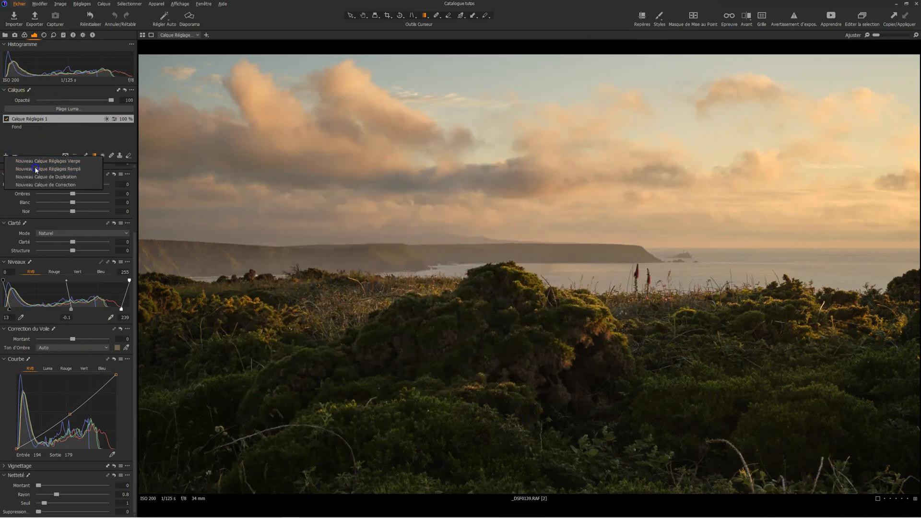
left_click(36, 170)
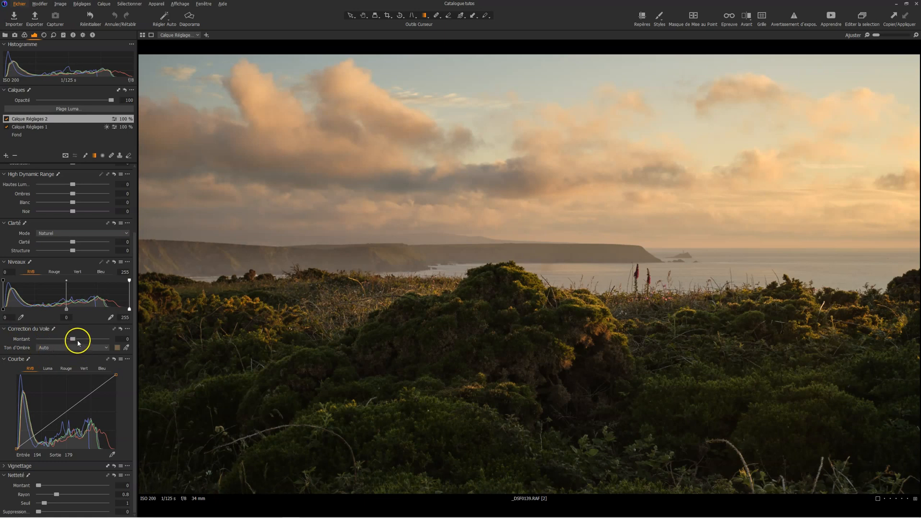
left_click(73, 340)
left_click_drag(73, 341, 96, 341)
mouse_move(81, 341)
left_mouse_down()
mouse_move(123, 339)
mouse_move(72, 337)
mouse_move(80, 340)
left_mouse_up()
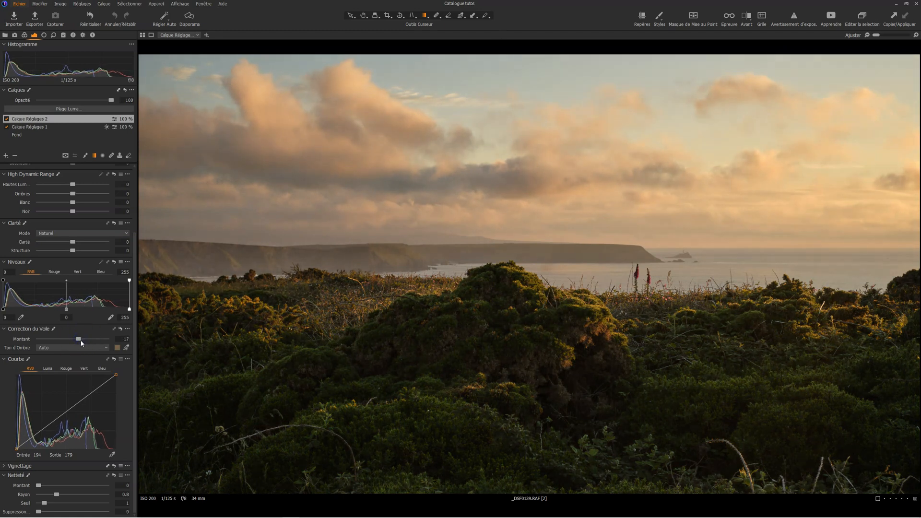
left_click_drag(80, 342, 80, 342)
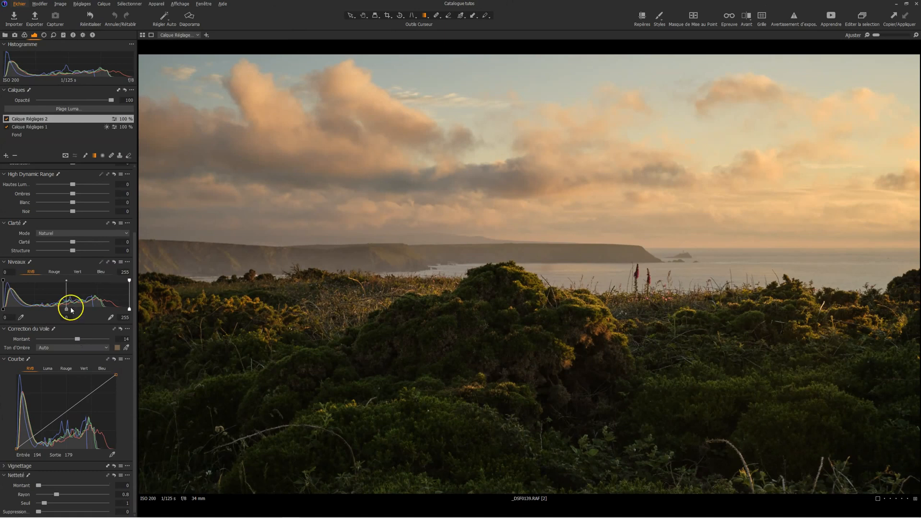
- Grade the filled layer with the 3-way colour balance, tinting the shadows slightly blue and the midtones and highlights orange
left_click(24, 35)
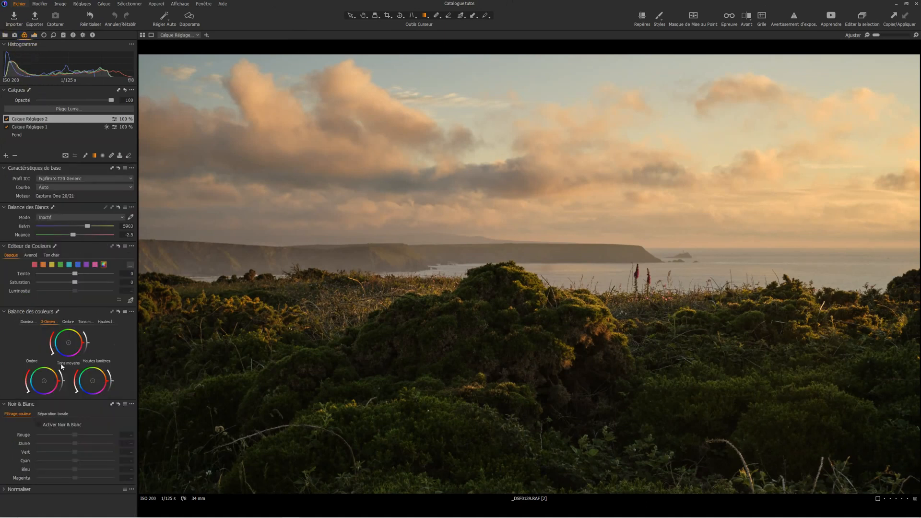
left_click(59, 371)
left_click(130, 387)
left_click_drag(45, 382, 45, 384)
left_click(93, 382)
- Compare the photo with and without the filled layer's colour grading
left_click(6, 119)
left_click(6, 118)
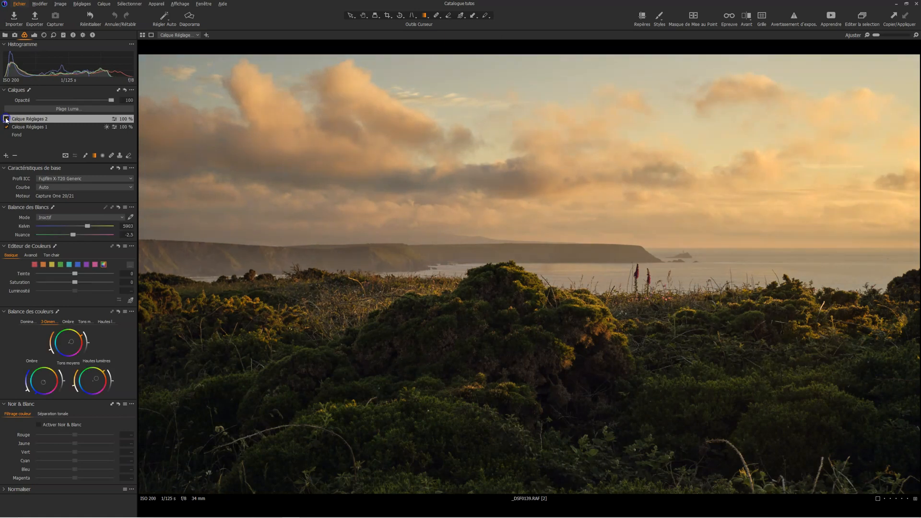
left_click(7, 119)
left_click(6, 119)
left_click(6, 118)
left_click(6, 118)
- Lower the lightness of the highlights and midtones in the colour balance, and compare the result with the filled layer turned off
mouse_move(106, 375)
left_mouse_down()
mouse_move(138, 393)
mouse_move(113, 383)
left_mouse_up()
left_click_drag(89, 346, 94, 355)
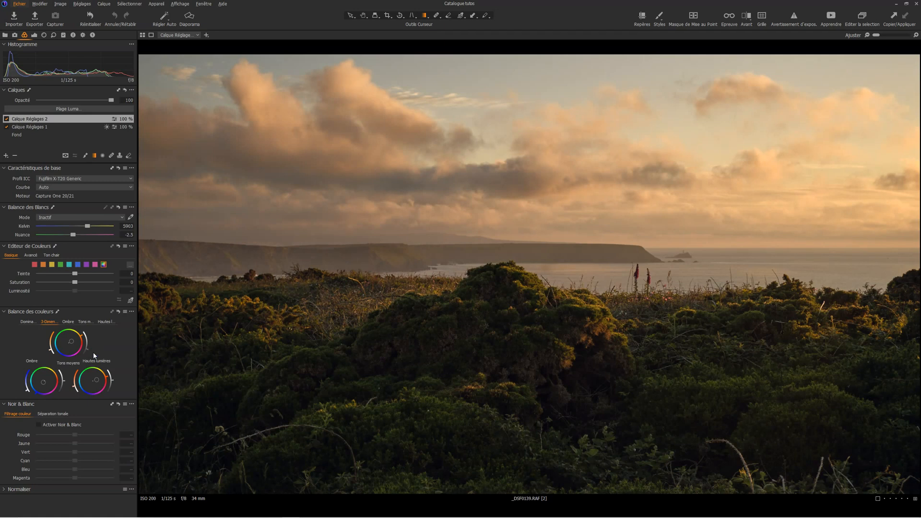
left_click(7, 119)
left_click(7, 119)
left_click(6, 119)
left_click(6, 119)
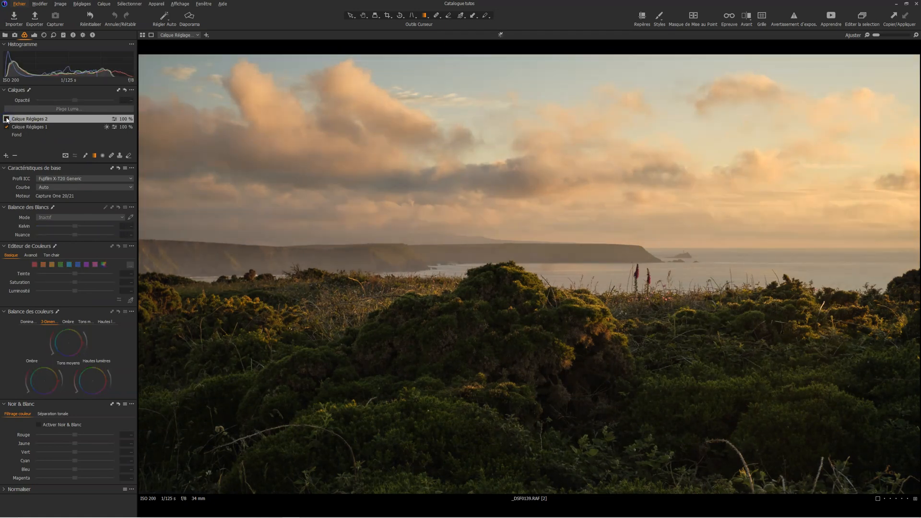
left_click(6, 119)
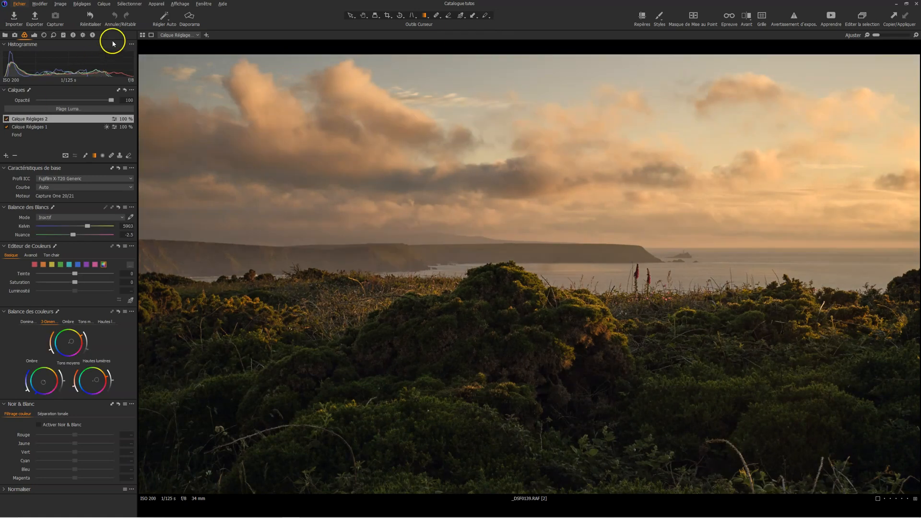
left_click(189, 19)
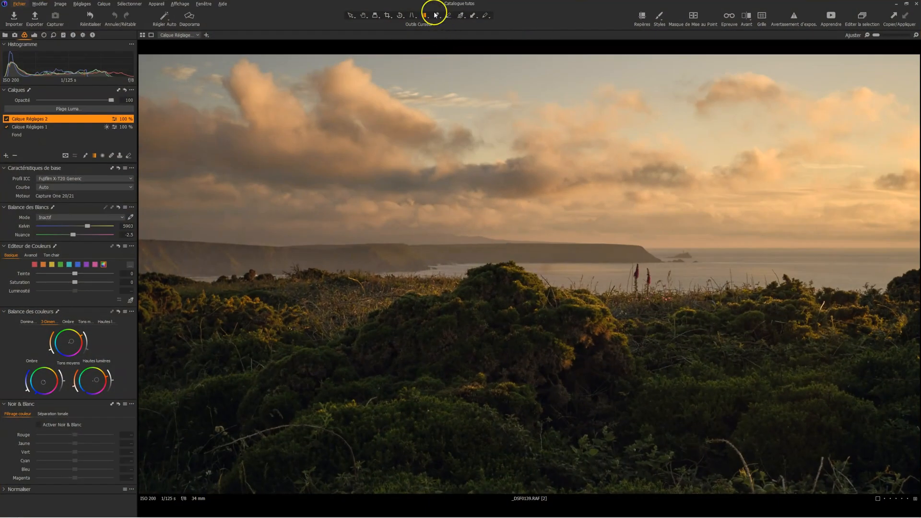
- Remove the distracting light branches from the lower-left and lower-right foreground with the Heal brush
left_click(436, 15)
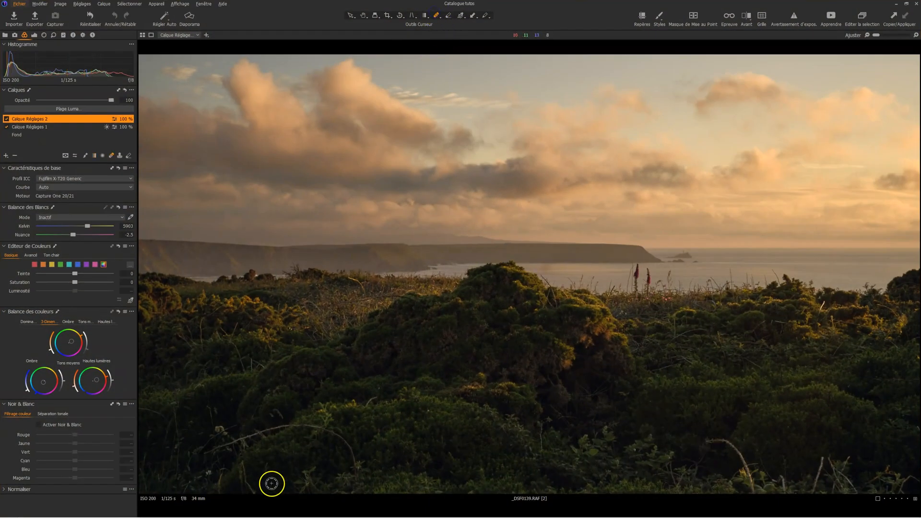
mouse_move(204, 453)
left_mouse_down()
mouse_move(281, 428)
mouse_move(319, 427)
mouse_move(354, 451)
mouse_move(358, 483)
left_mouse_up()
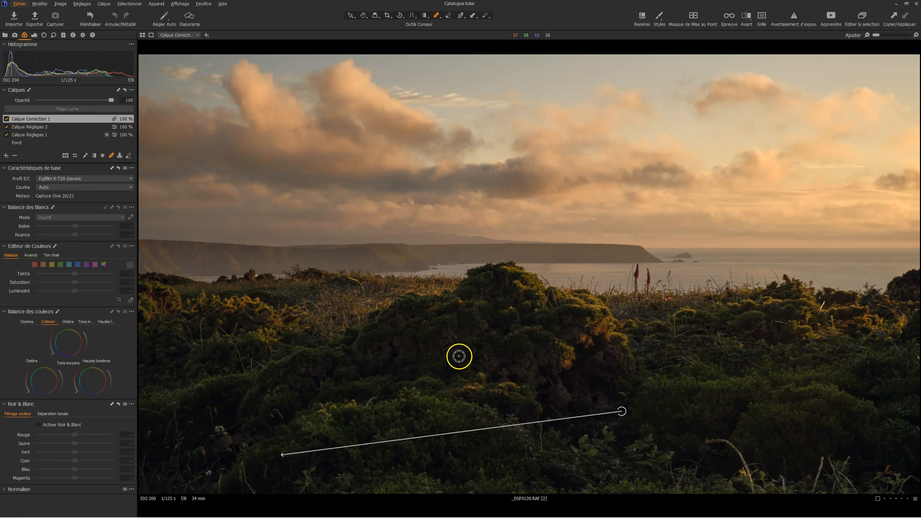
mouse_move(706, 442)
left_mouse_down()
mouse_move(737, 446)
mouse_move(754, 490)
left_mouse_up()
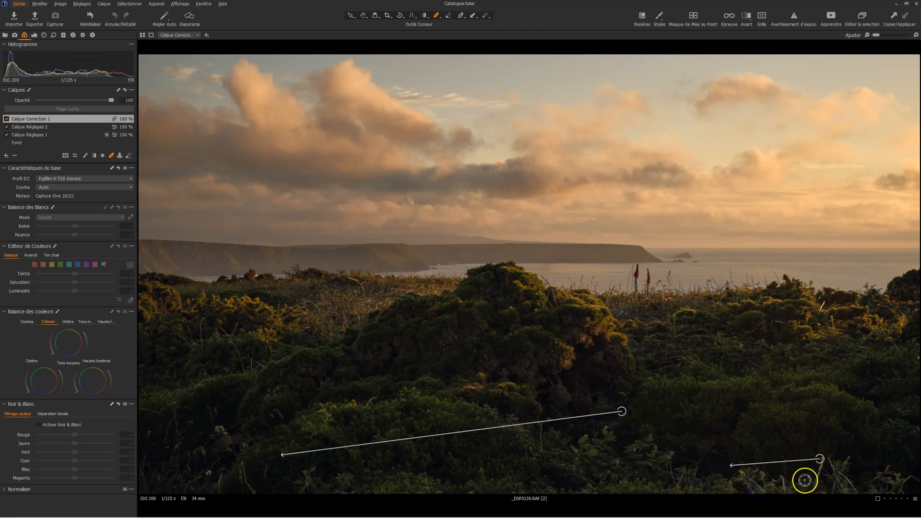
left_click_drag(824, 459, 812, 492)
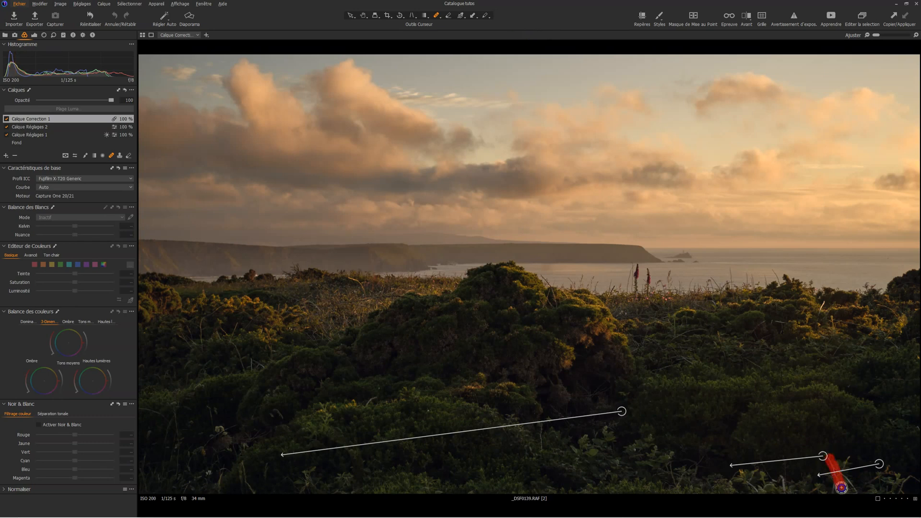
mouse_move(849, 454)
left_mouse_down()
mouse_move(840, 473)
mouse_move(834, 491)
left_mouse_up()
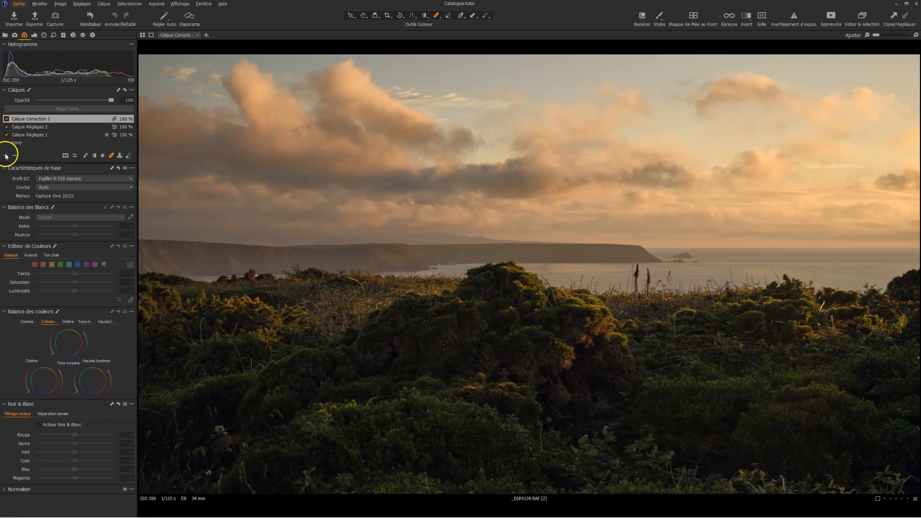
- Add a new empty adjustment layer and draw a wide elliptical radial gradient mask centred near the end of the headland
left_click(102, 155)
left_click(6, 156)
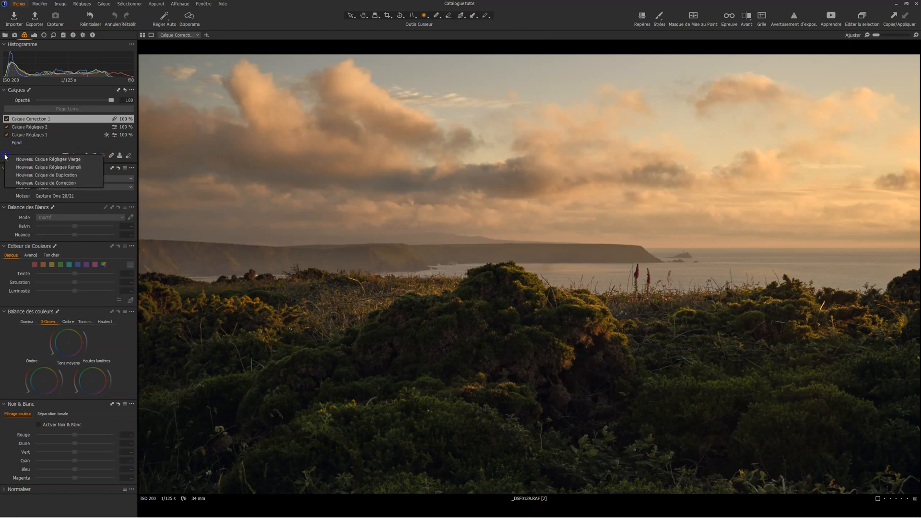
left_click(48, 160)
left_click(104, 156)
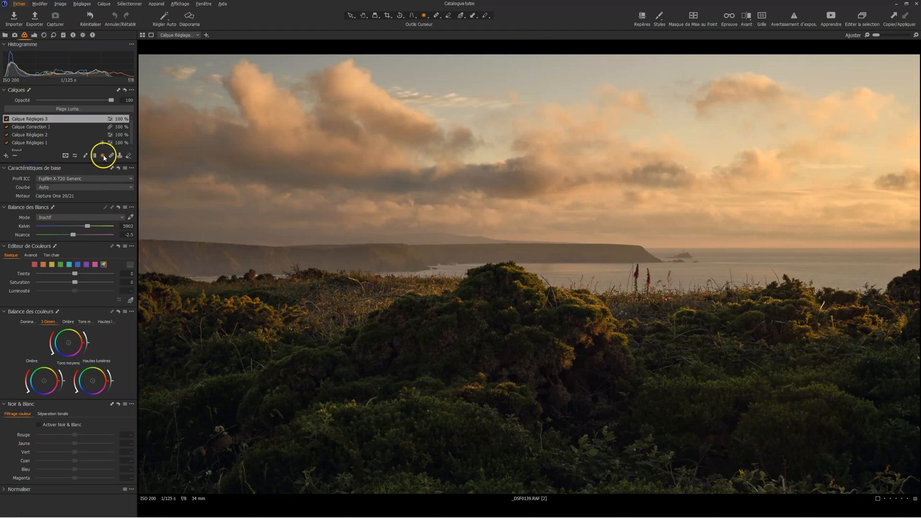
left_click_drag(388, 251, 619, 392)
left_click_drag(387, 252, 663, 265)
- Set the radial layer's exposure to -0.88, then reshape the ellipse with a softer transition and centre it on the small rocks offshore
left_click(35, 35)
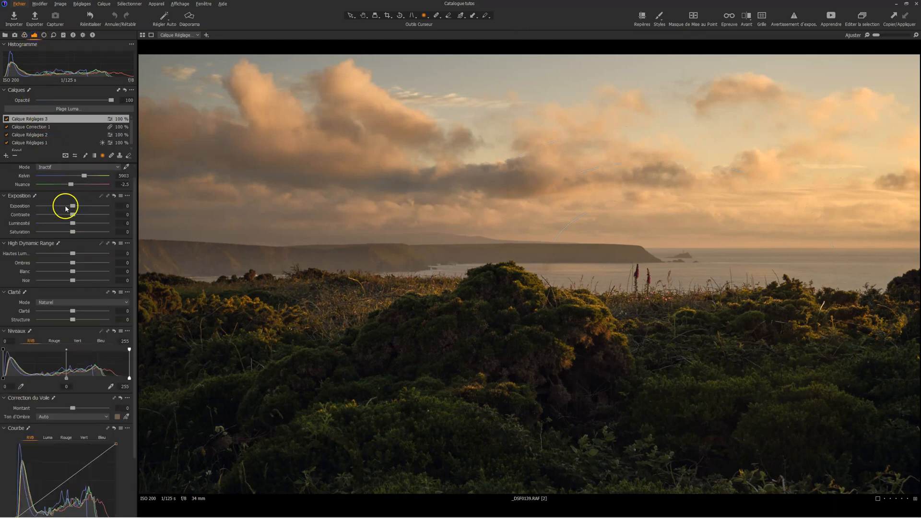
left_click_drag(72, 206, 68, 209)
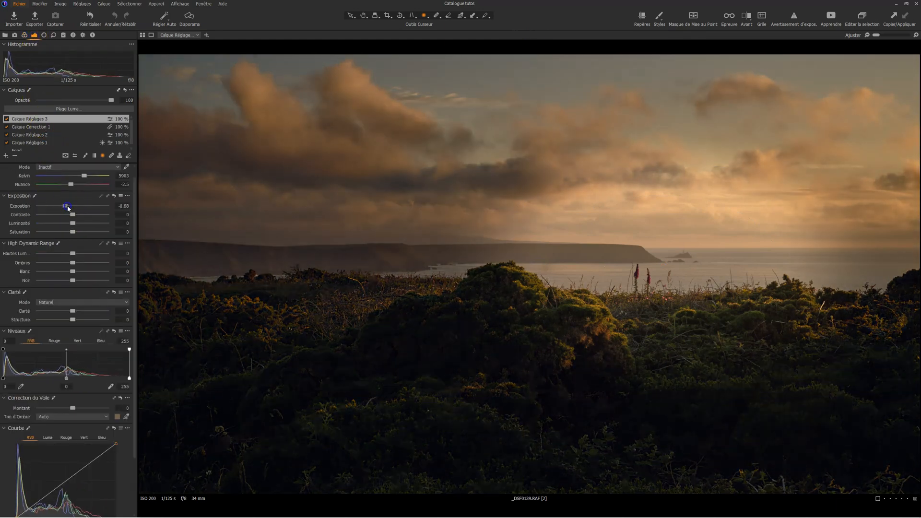
mouse_move(489, 265)
left_mouse_down()
mouse_move(454, 264)
mouse_move(500, 266)
left_mouse_up()
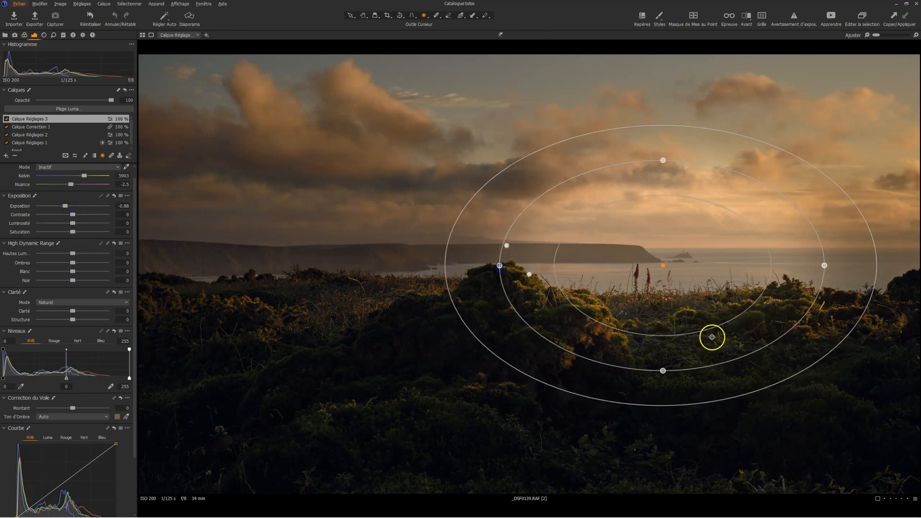
left_click_drag(664, 337, 677, 257)
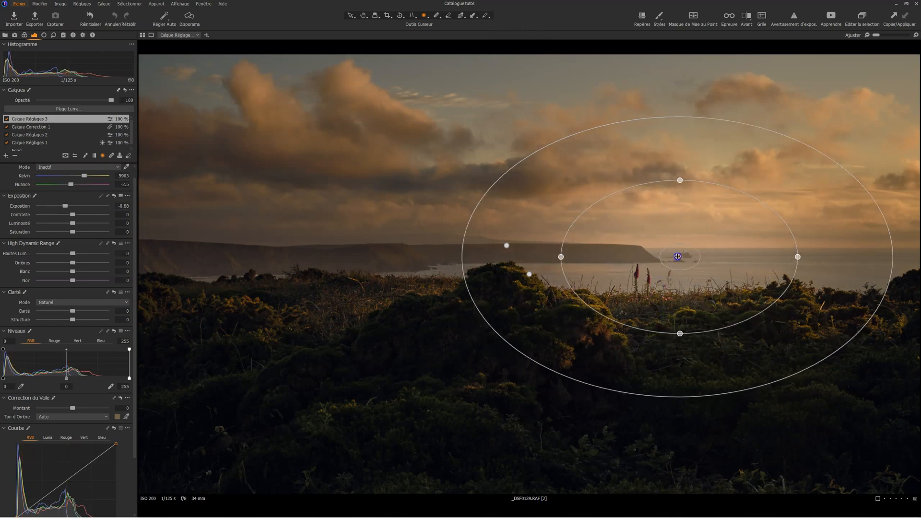
- Enlarge the radial mask's outer ellipse well over the headland and set the layer's exposure to -0.59
mouse_move(462, 270)
left_mouse_down()
mouse_move(384, 270)
mouse_move(448, 267)
left_mouse_up()
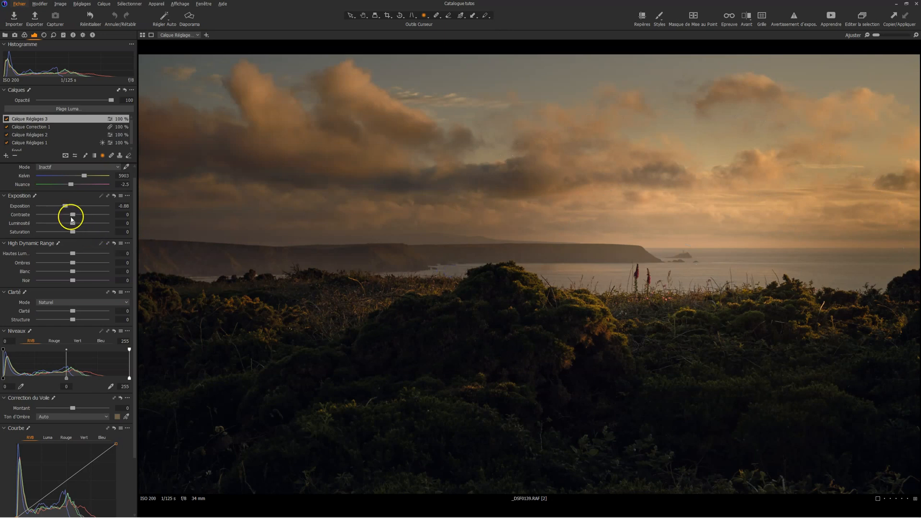
left_click_drag(66, 207, 70, 206)
left_click_drag(71, 208, 72, 210)
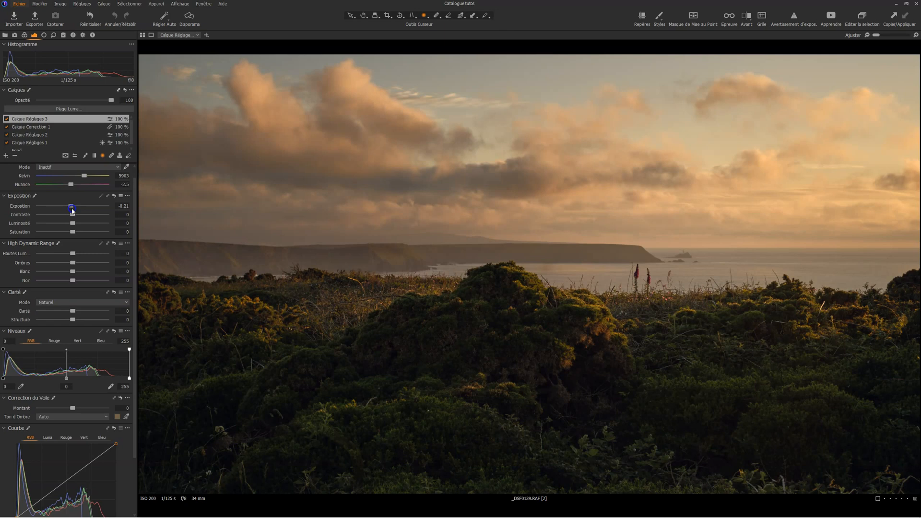
mouse_move(177, 240)
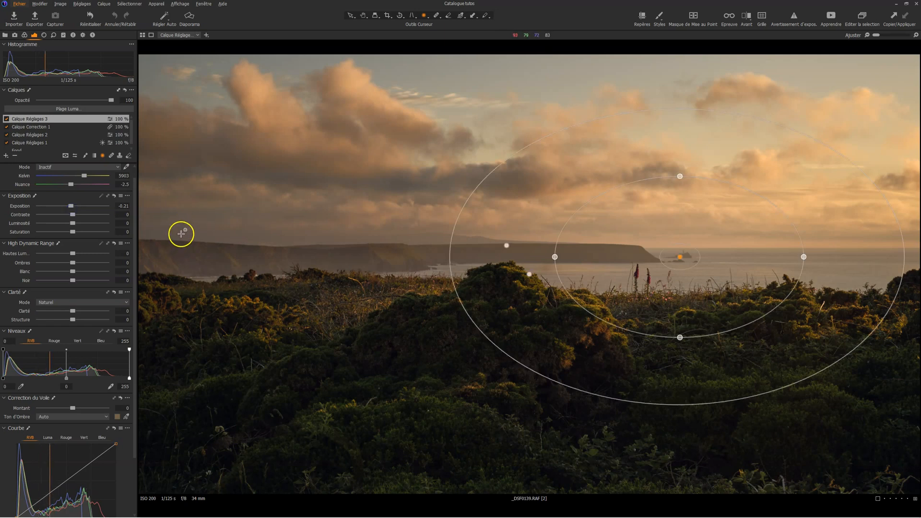
left_click_drag(448, 264, 291, 287)
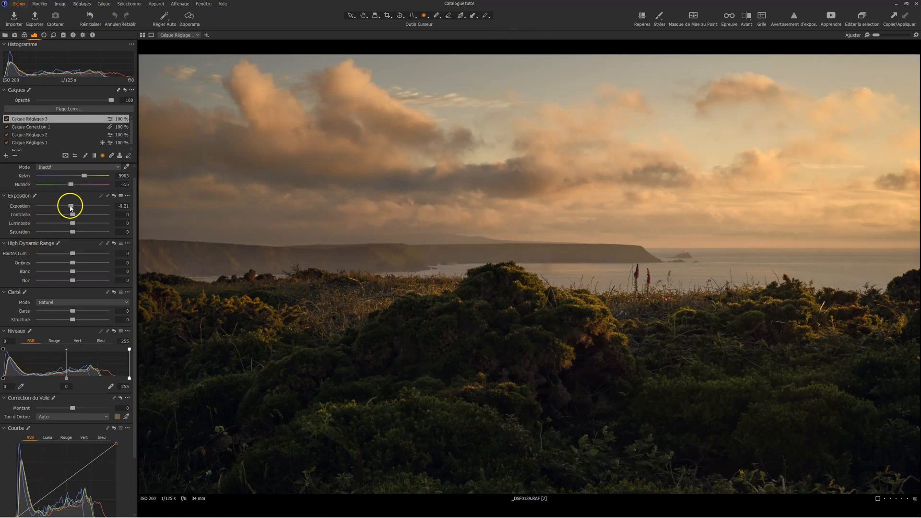
left_click_drag(71, 207, 68, 205)
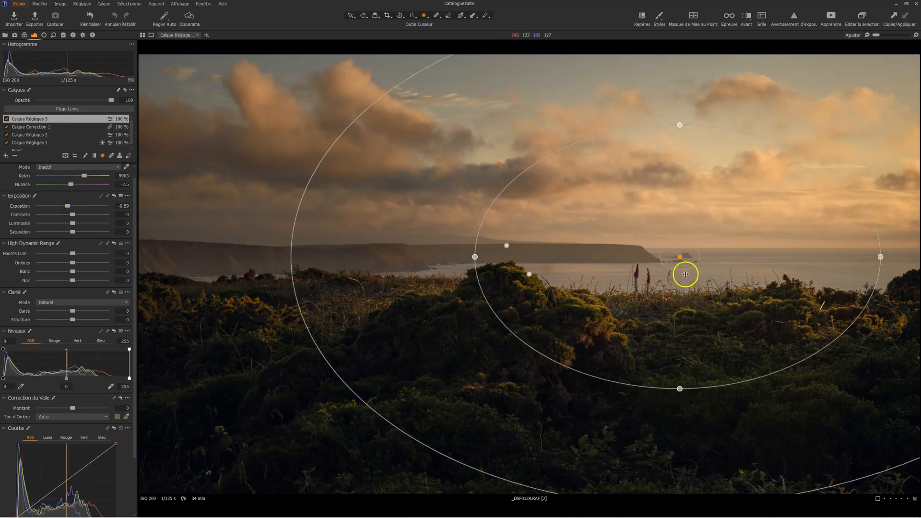
- Display the radial mask and reshape its ellipses around the offshore rocks into a much wider, flatter oval
left_click_drag(686, 267, 709, 314)
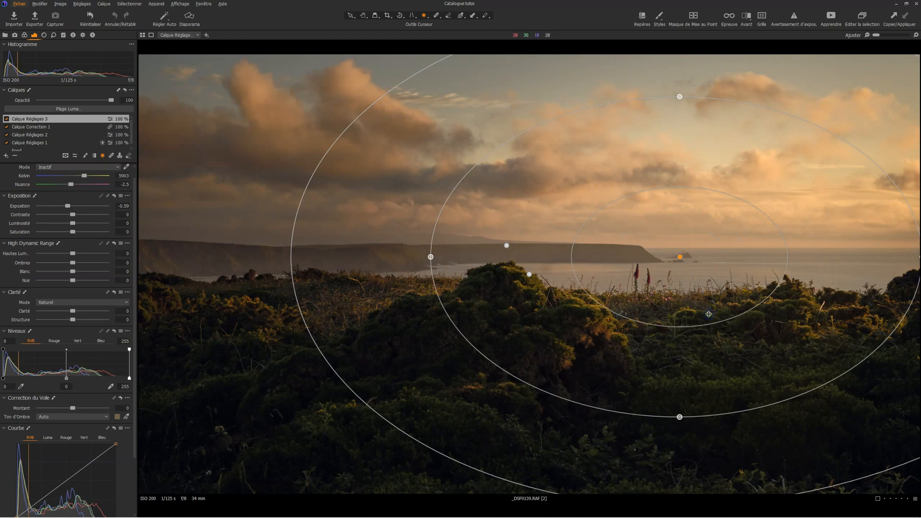
key("m")
left_click_drag(706, 323, 688, 254)
left_click_drag(725, 382, 666, 232)
left_click_drag(283, 268, 224, 259)
- Extend the mask's outer edge towards the foreground, reset the layer's exposure to 0 and set its brightness to -6
left_click_drag(67, 206, 72, 206)
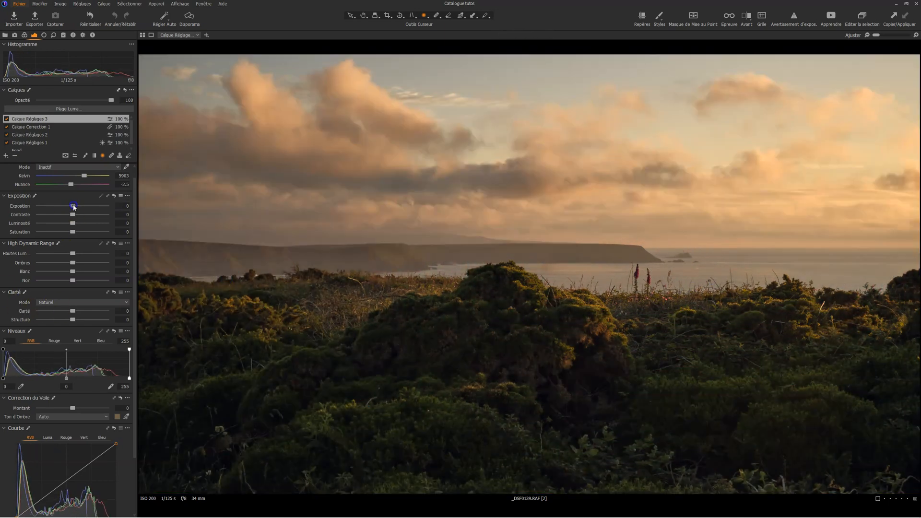
left_click_drag(694, 320, 706, 484)
left_click_drag(72, 206, 70, 224)
double_click(71, 206)
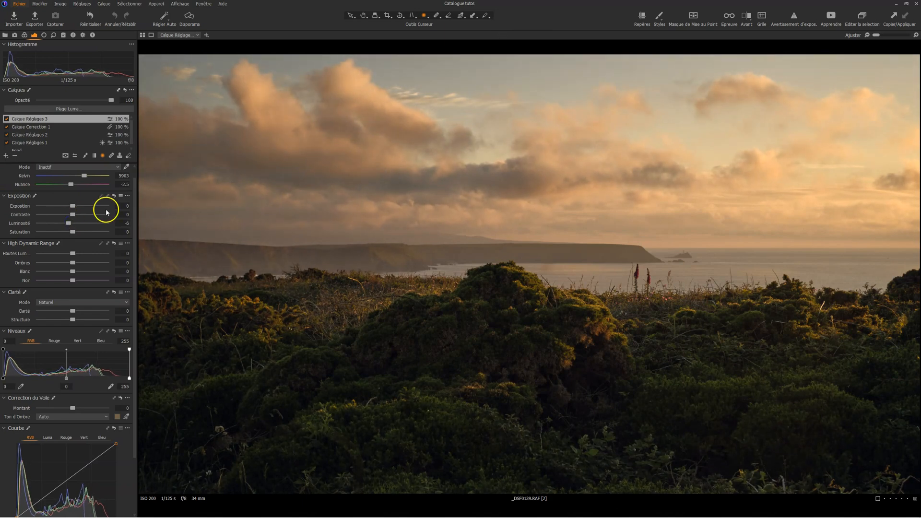
- View the edited photo full screen as a slideshow, and return to the editing view
left_click(190, 16)
left_click(442, 495)
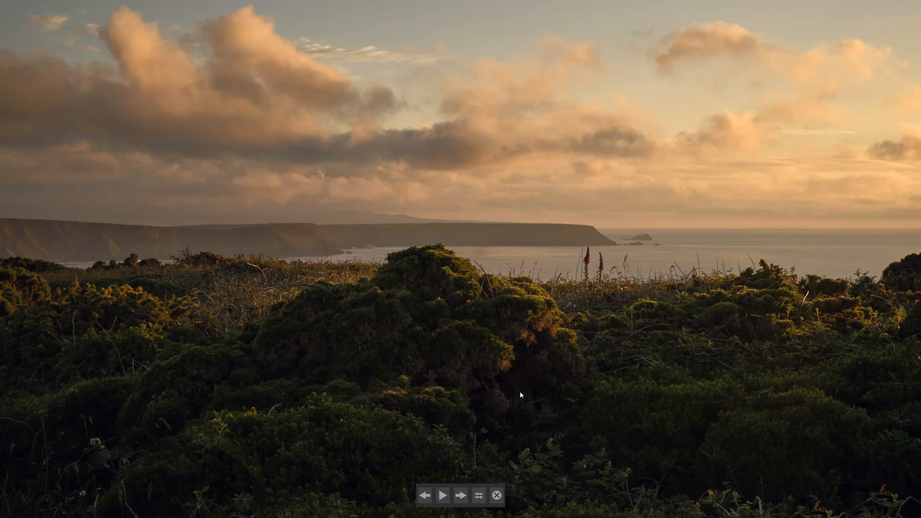
left_click(496, 495)
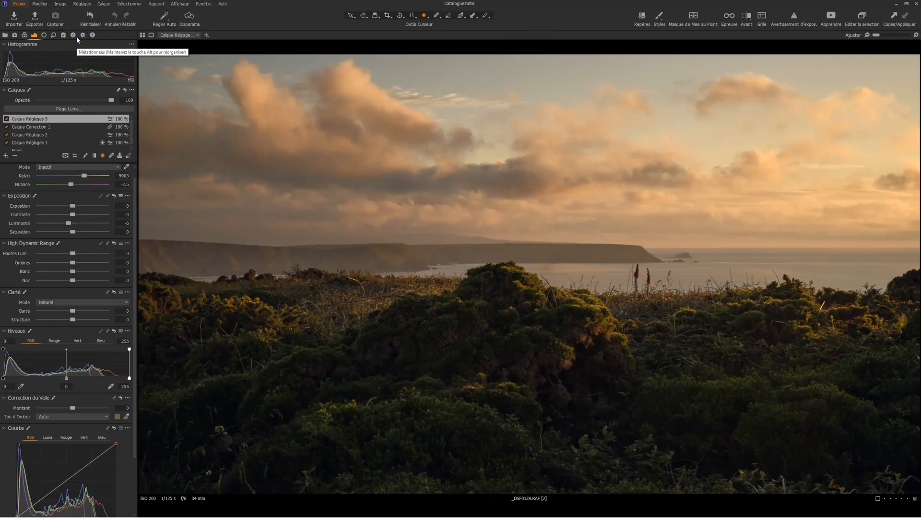
- Name the 16-bit TIFF export "composition cornwall 03" and display its crop and output sharpening options
left_click(82, 35)
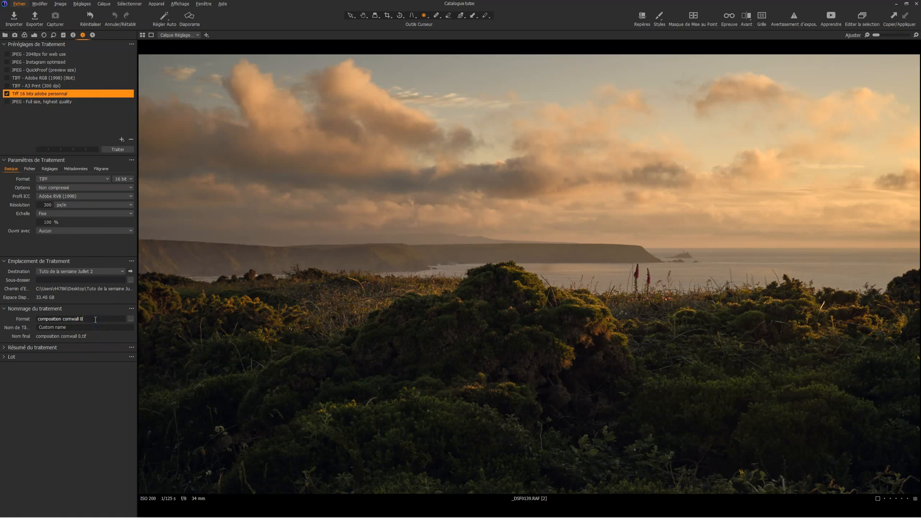
left_click(50, 169)
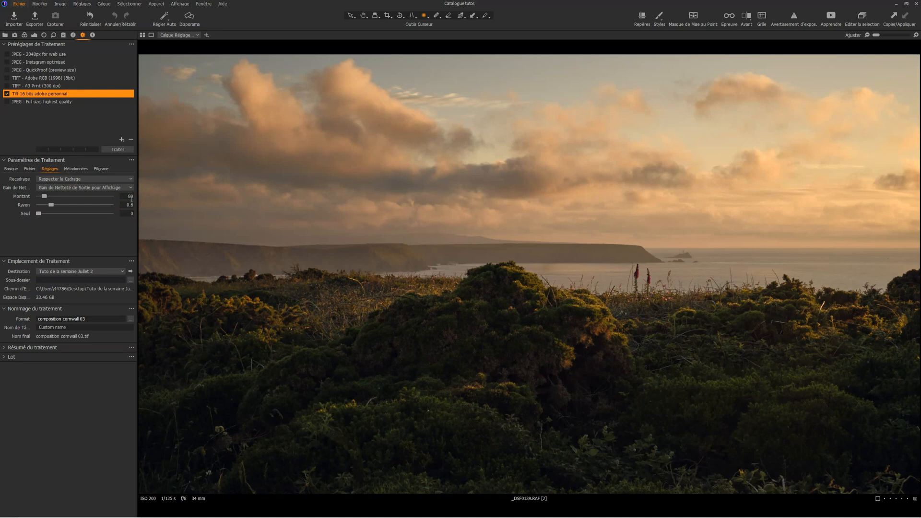
- Compare the photo with and without recipe proofing, and inspect the central bush at 100% with proofing on
left_click(731, 17)
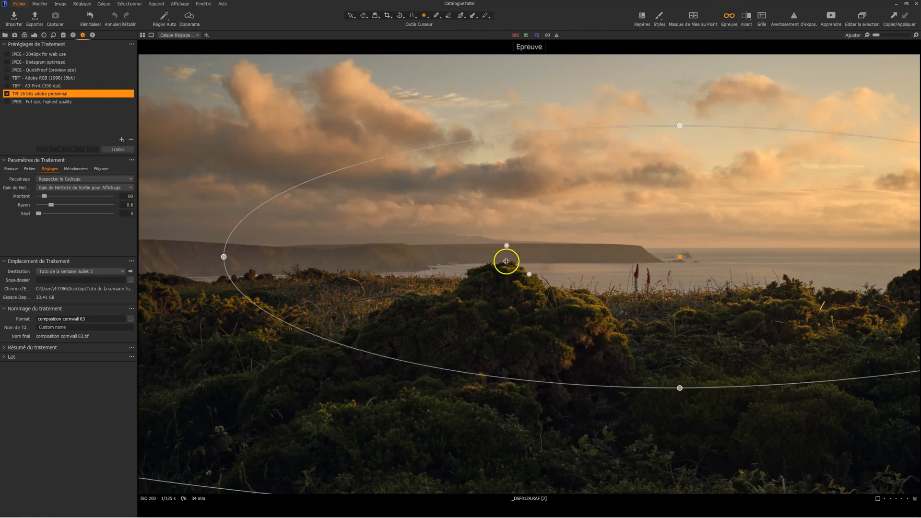
left_click(731, 18)
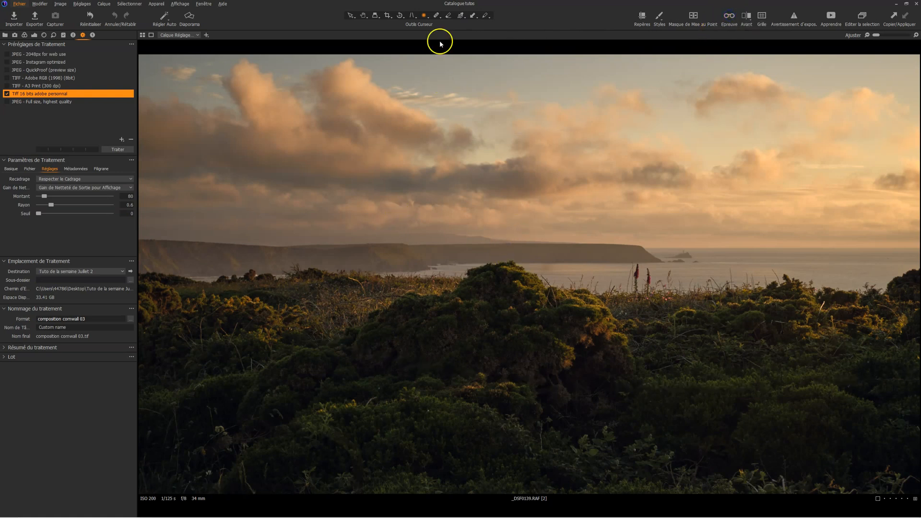
left_click(364, 17)
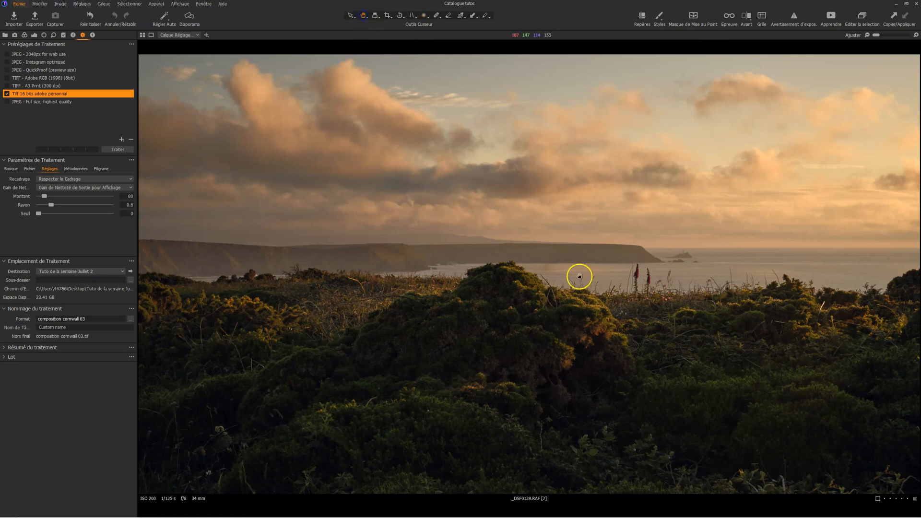
left_click(541, 286)
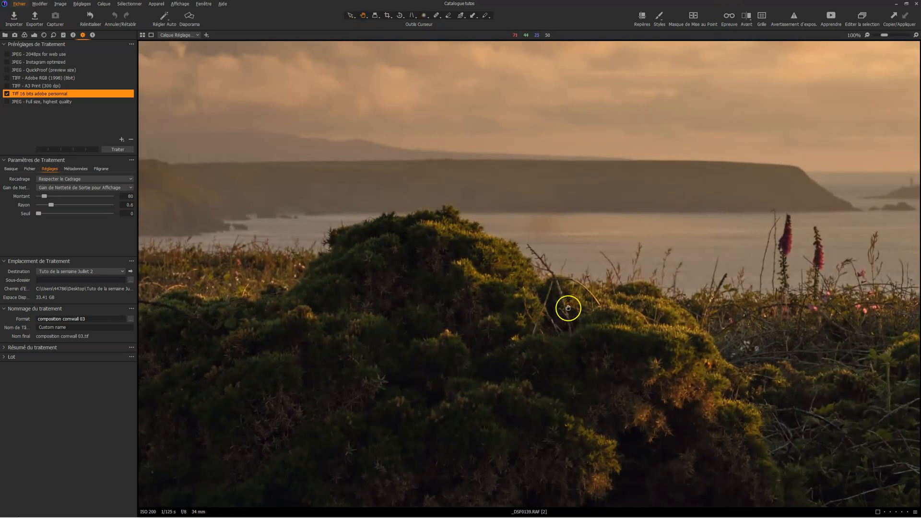
left_click(731, 18)
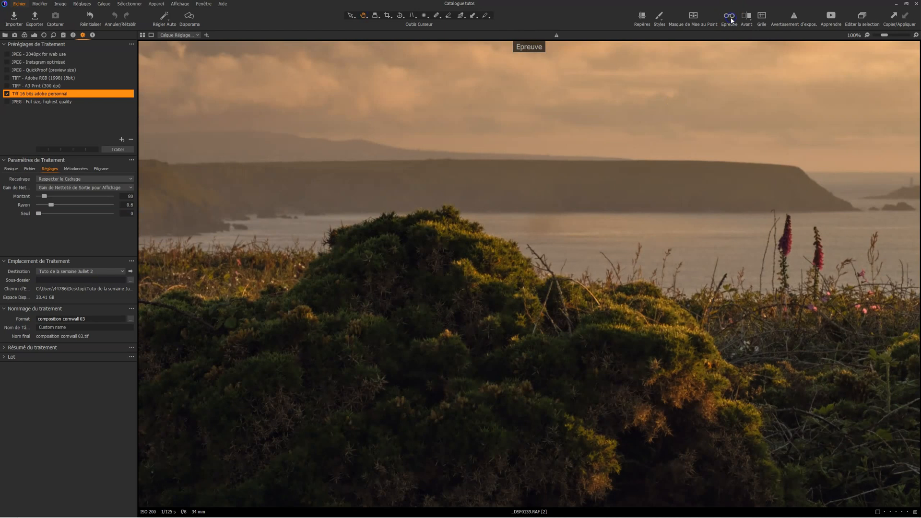
left_click_drag(545, 318, 575, 279)
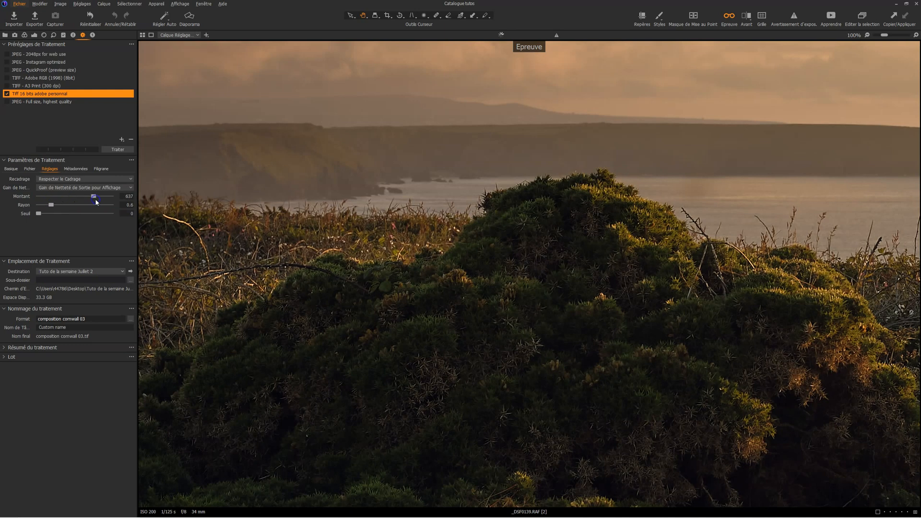
- Set the screen output sharpening amount to 110 and process the TIFF export
left_click_drag(94, 197, 81, 198)
left_click_drag(408, 398, 418, 272)
left_click_drag(63, 196, 66, 200)
left_click(491, 273)
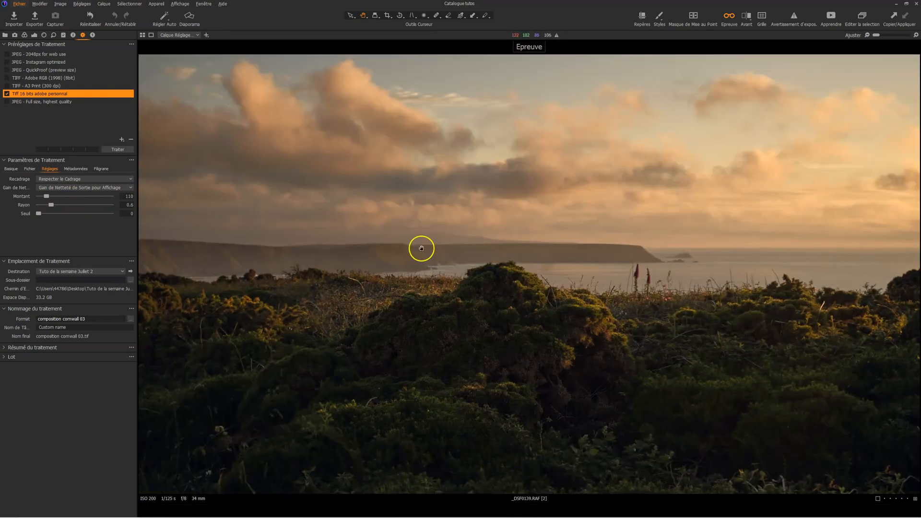
left_click(120, 151)
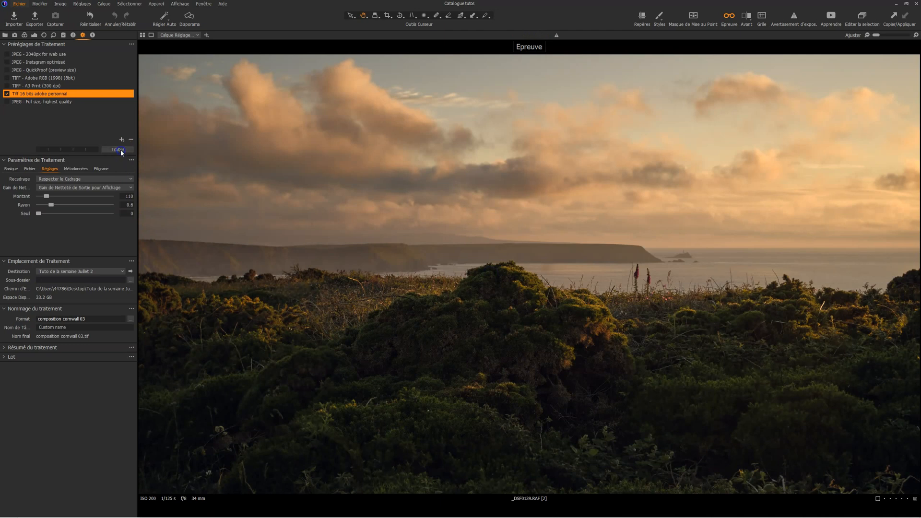